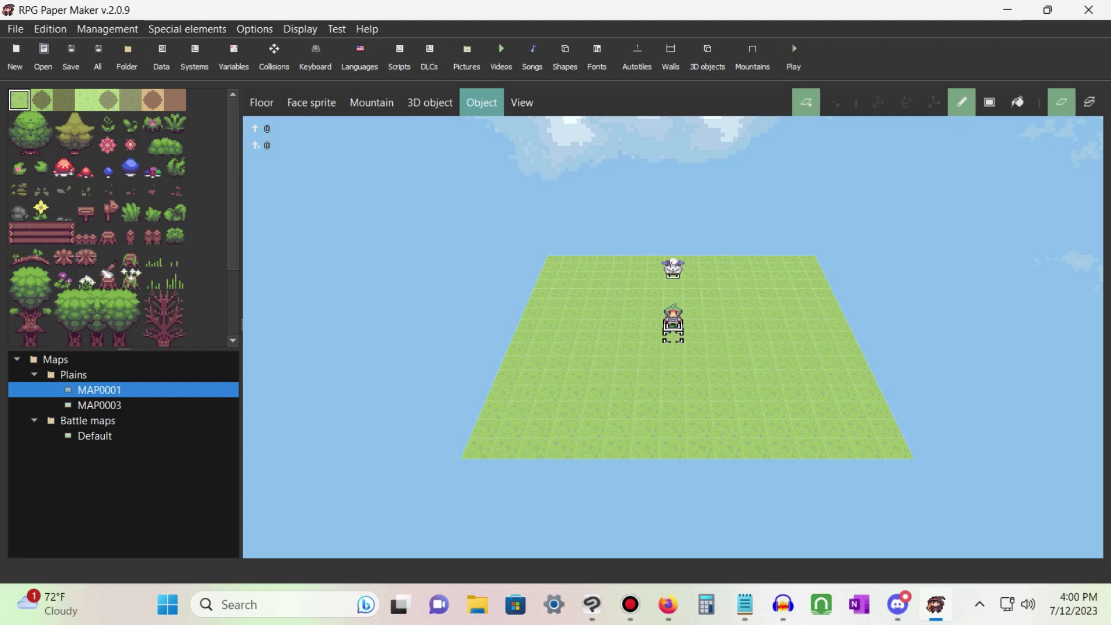
- Open the Systems manager's events list and select the 0008: Hero Sighted event
click(194, 50)
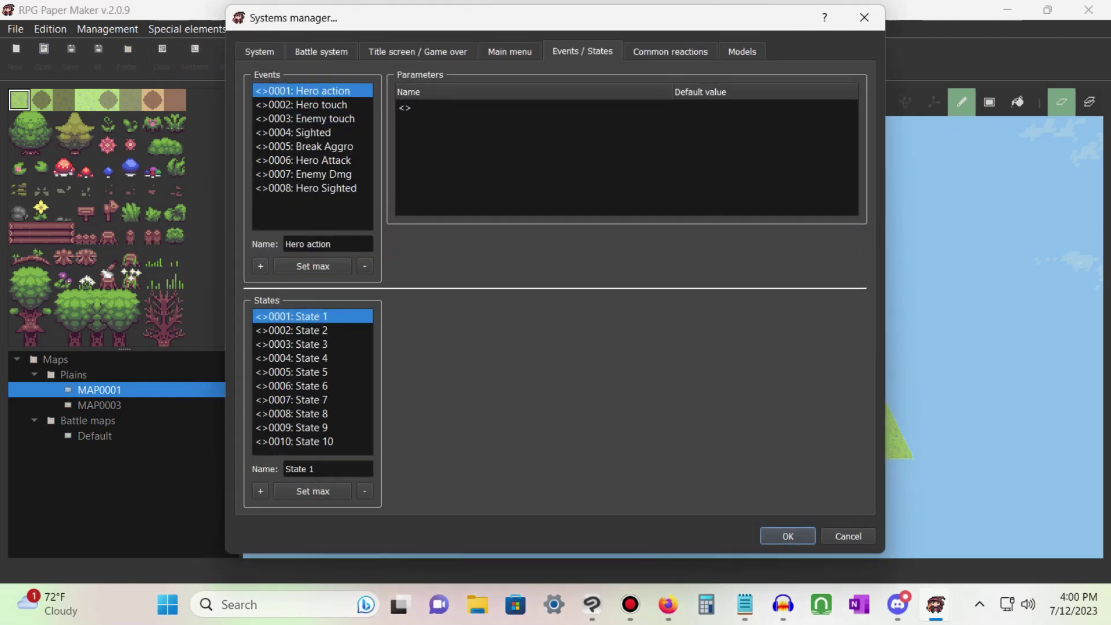
click(591, 51)
click(337, 187)
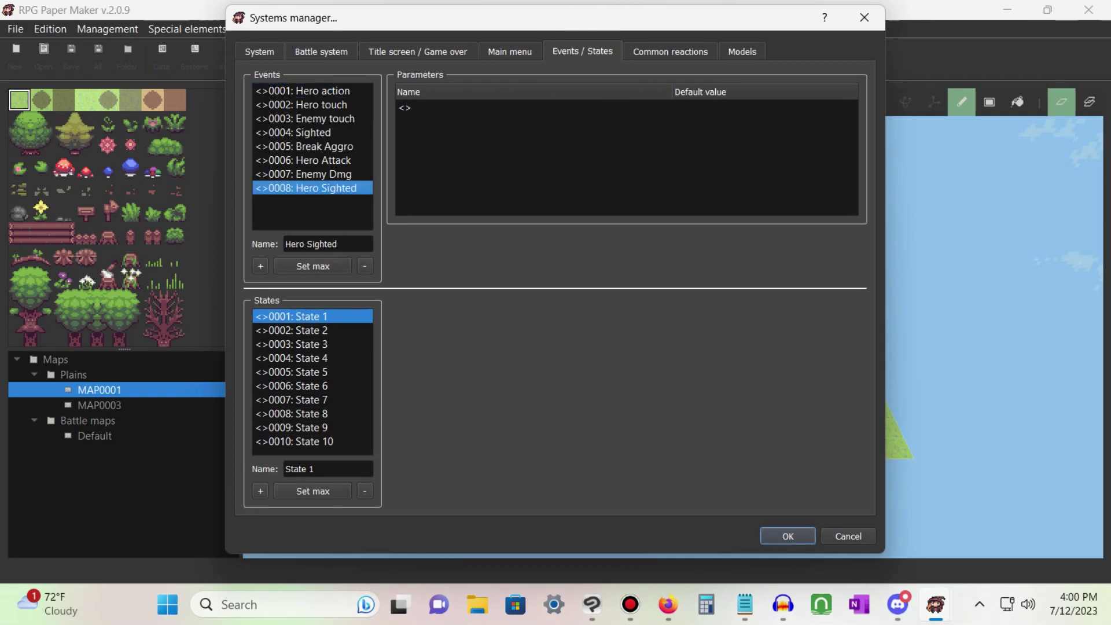
- Set the Send event command in the Hero model's Sighted event to send user event 0008: Hero Sighted
click(743, 51)
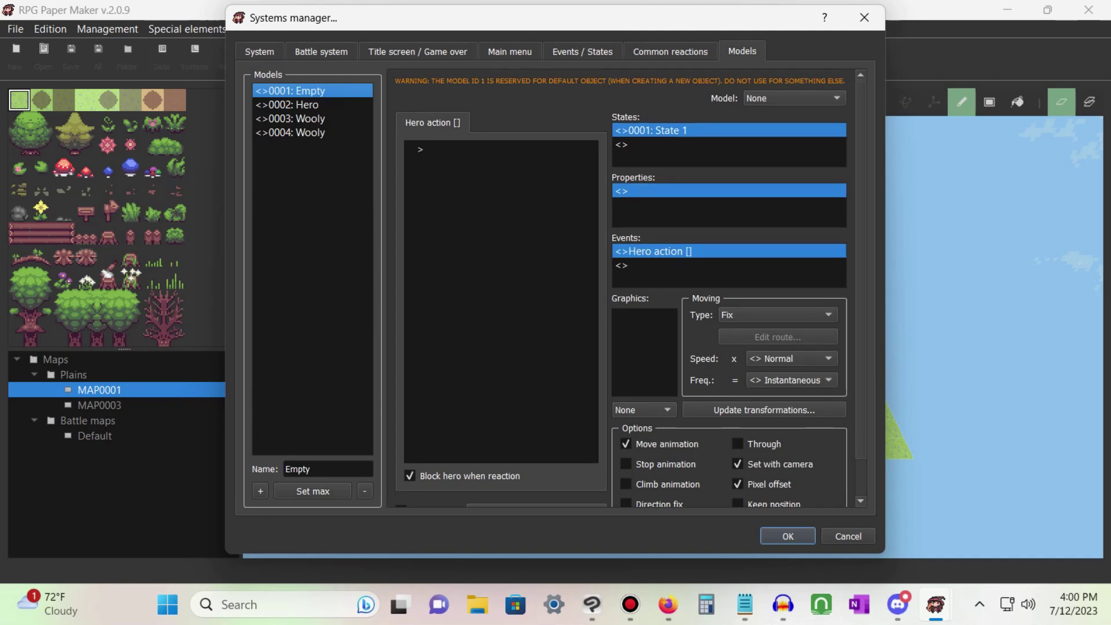
click(313, 105)
click(672, 279)
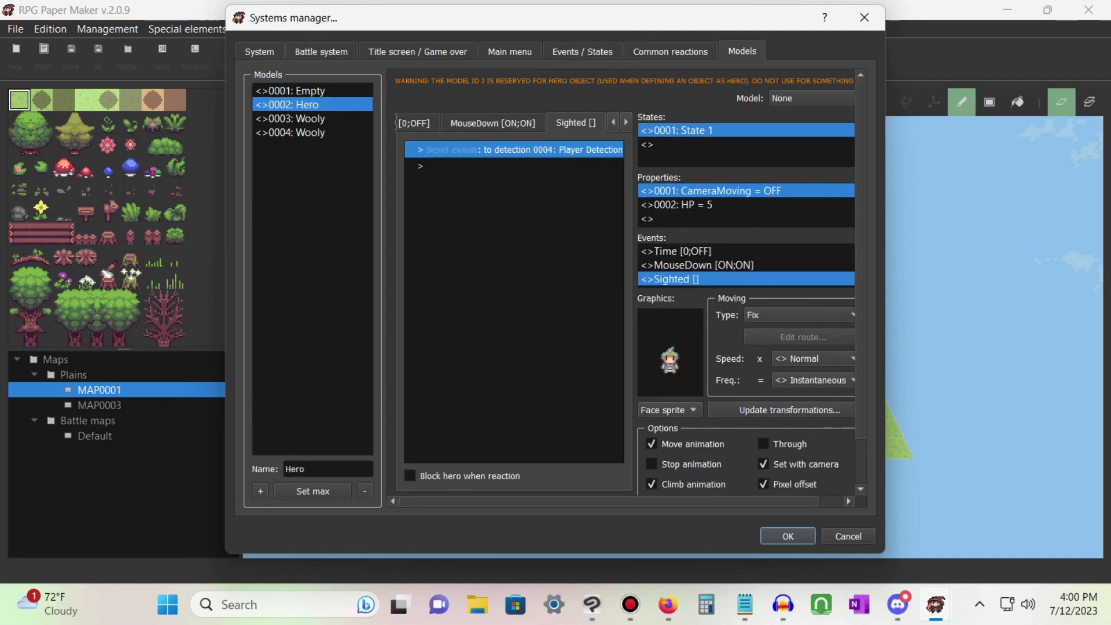
double_click(516, 150)
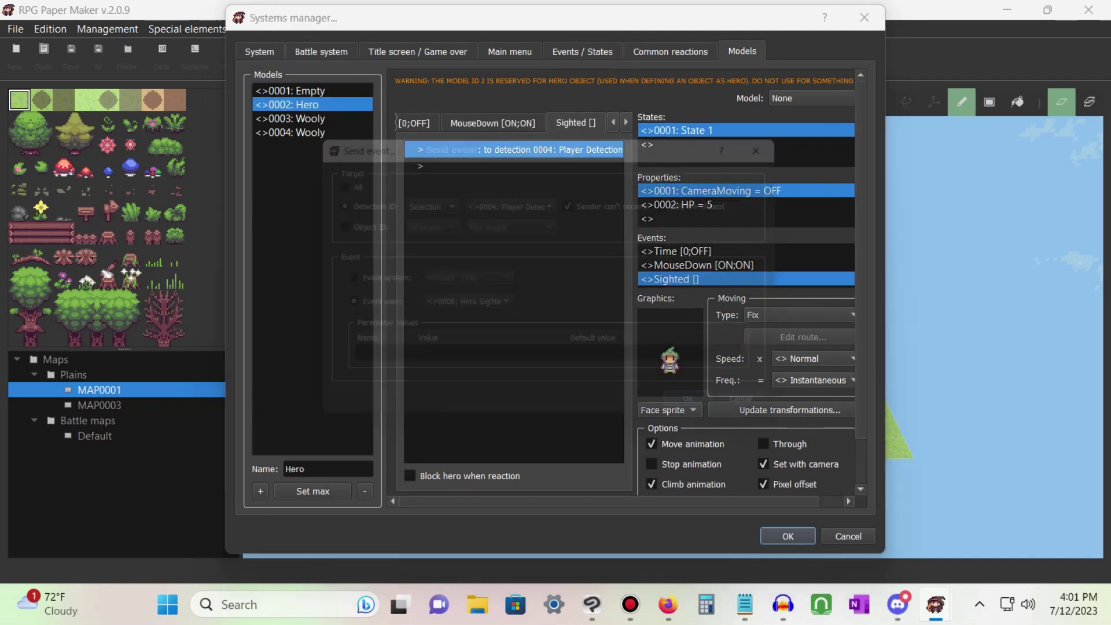
click(469, 308)
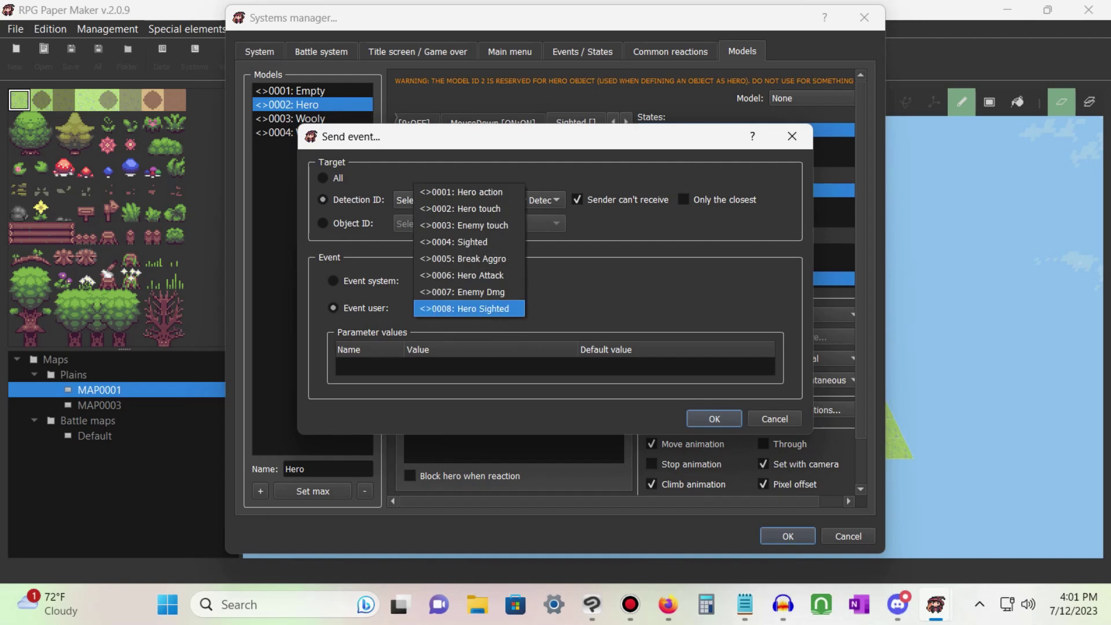
click(486, 308)
click(715, 418)
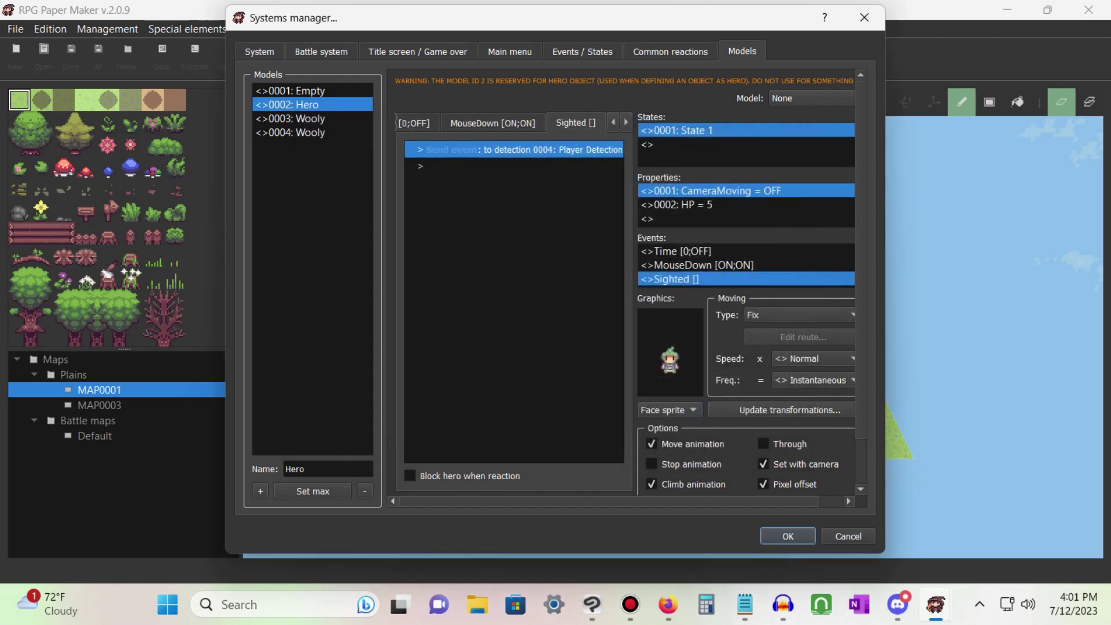
- In model 0004: Wooly, set the event holding the sighted condition to user event 0008: Hero Sighted
click(312, 132)
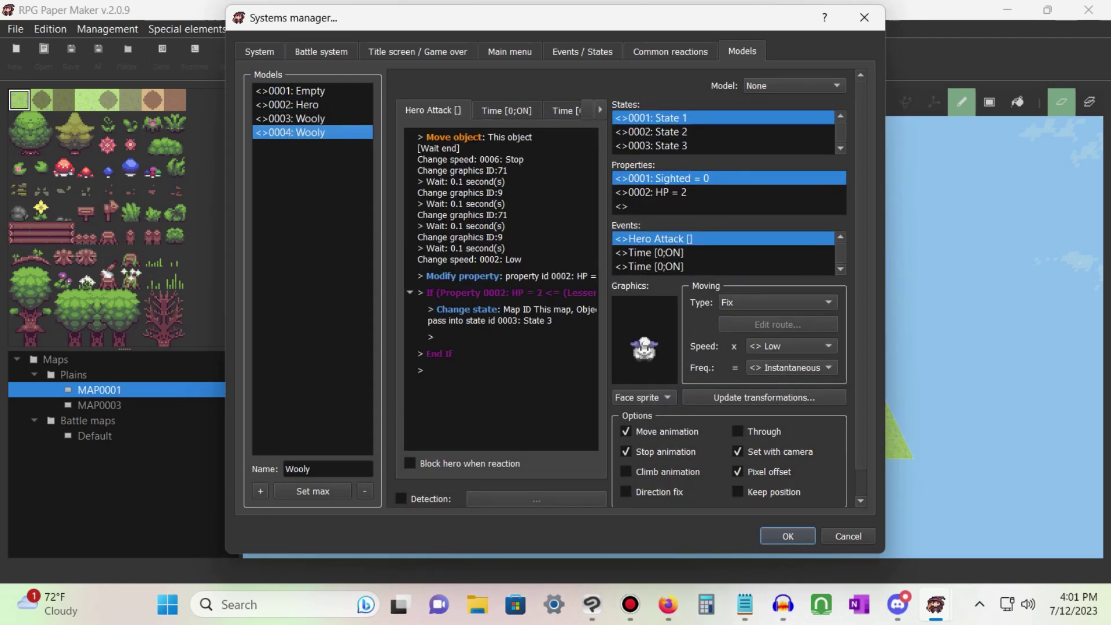
scroll(724, 253, down, 2)
scroll(724, 253, up, 1)
click(676, 266)
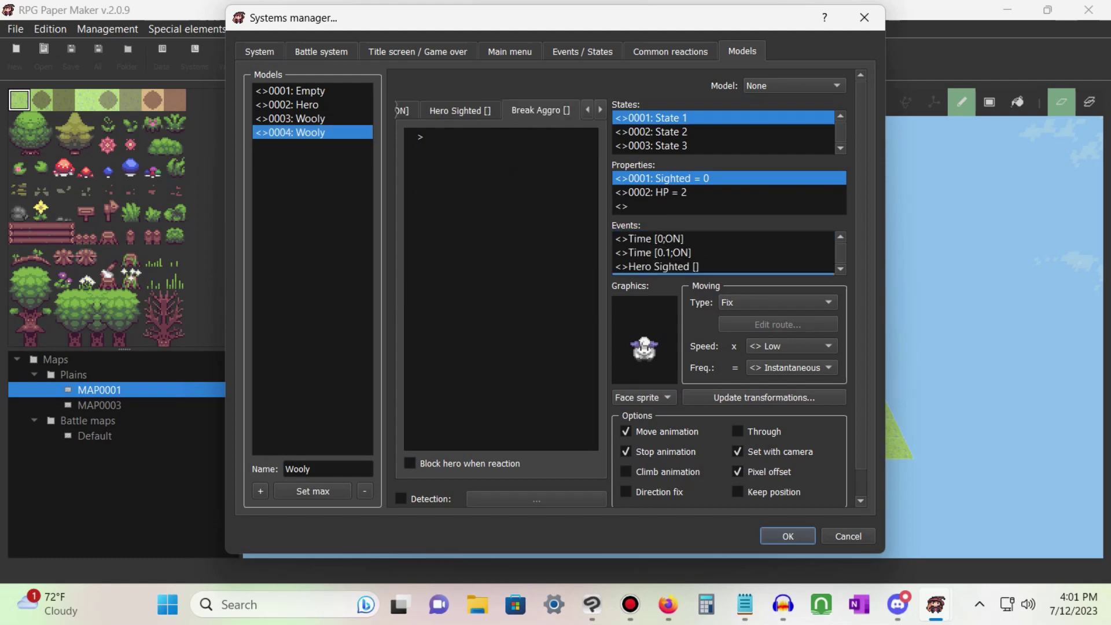
double_click(676, 266)
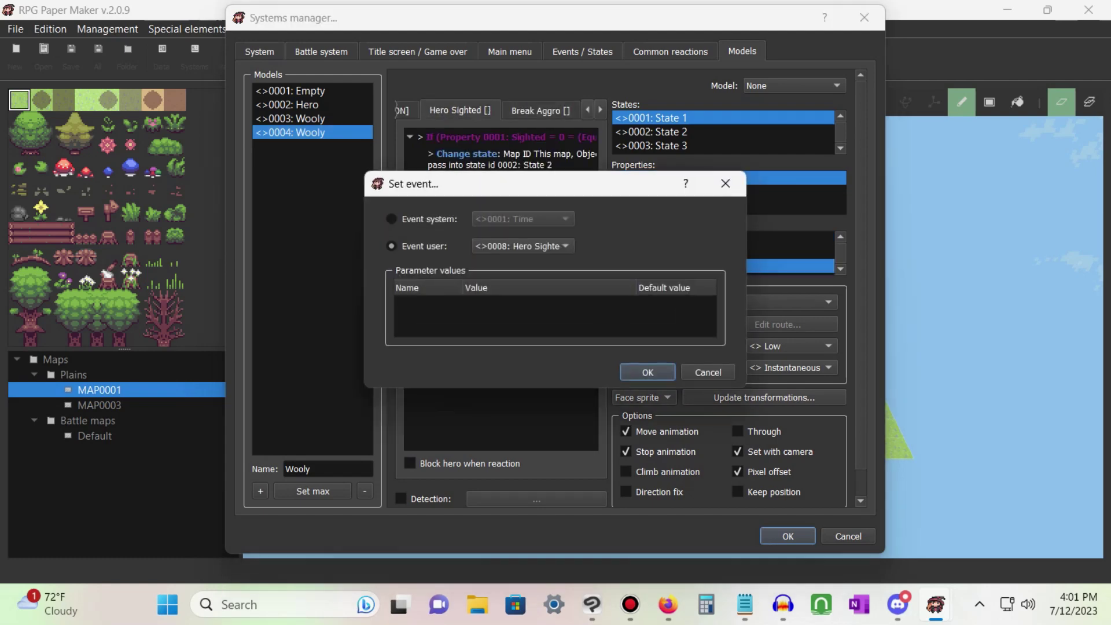
click(546, 245)
click(523, 246)
click(648, 372)
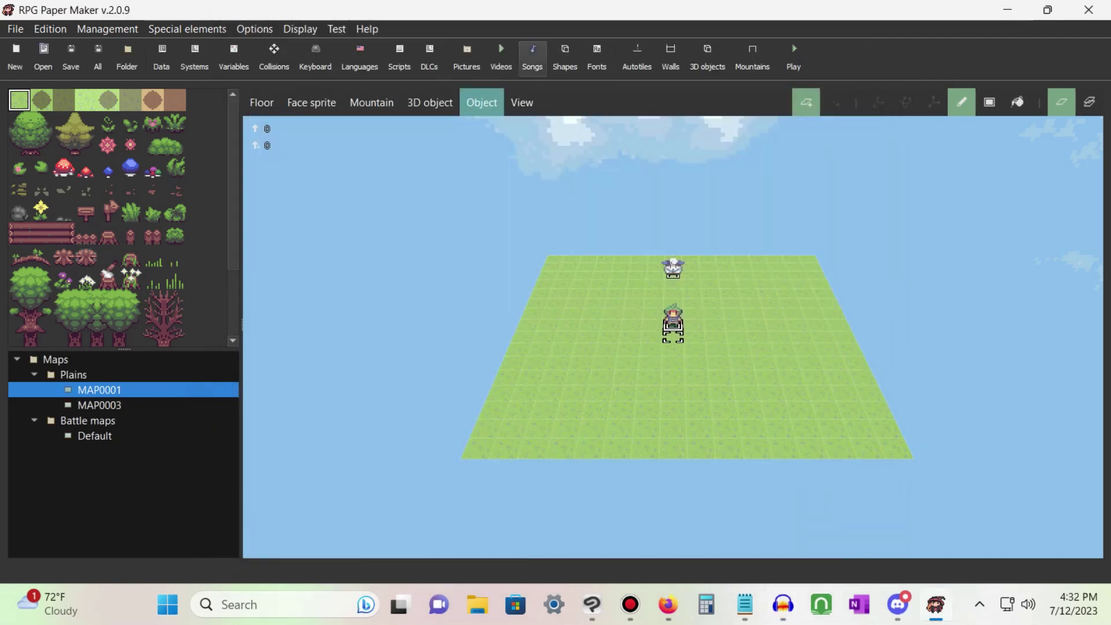
- Switch to CLIP STUDIO PAINT, preview the HUD without Layer 1 Copy 2, and hide the 50% layer with the rectangular frame
click(593, 605)
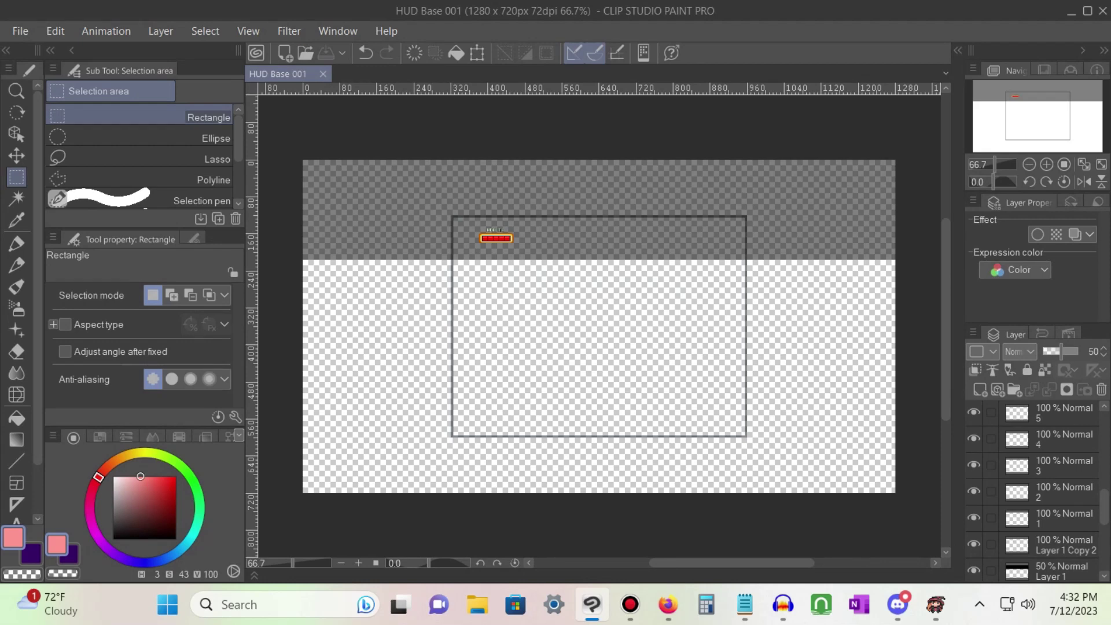
click(974, 544)
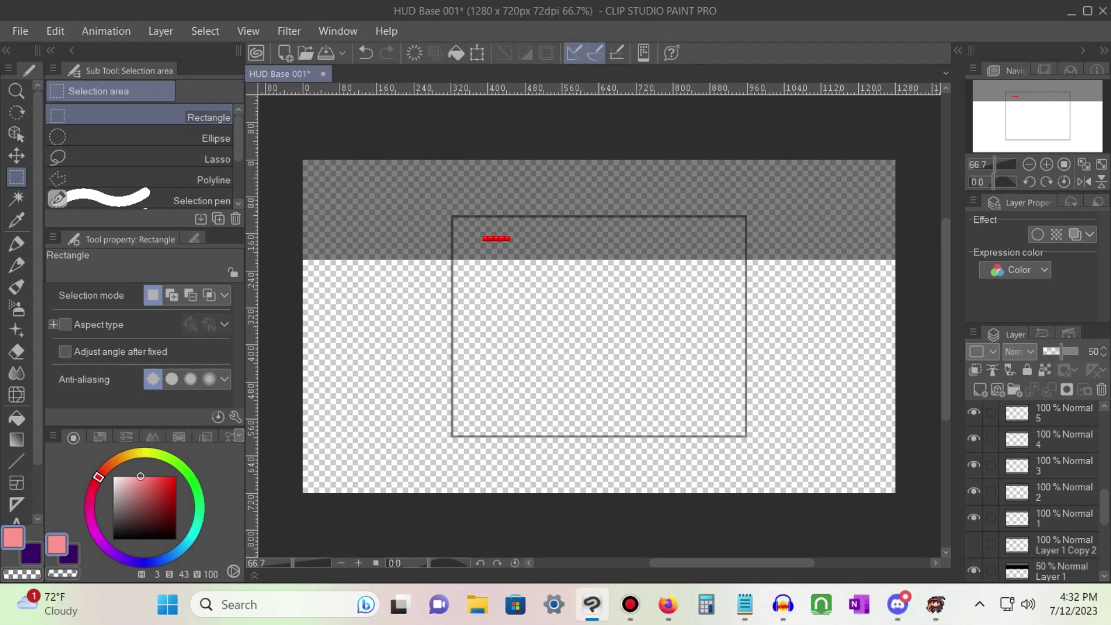
click(975, 544)
scroll(975, 544, down, 1)
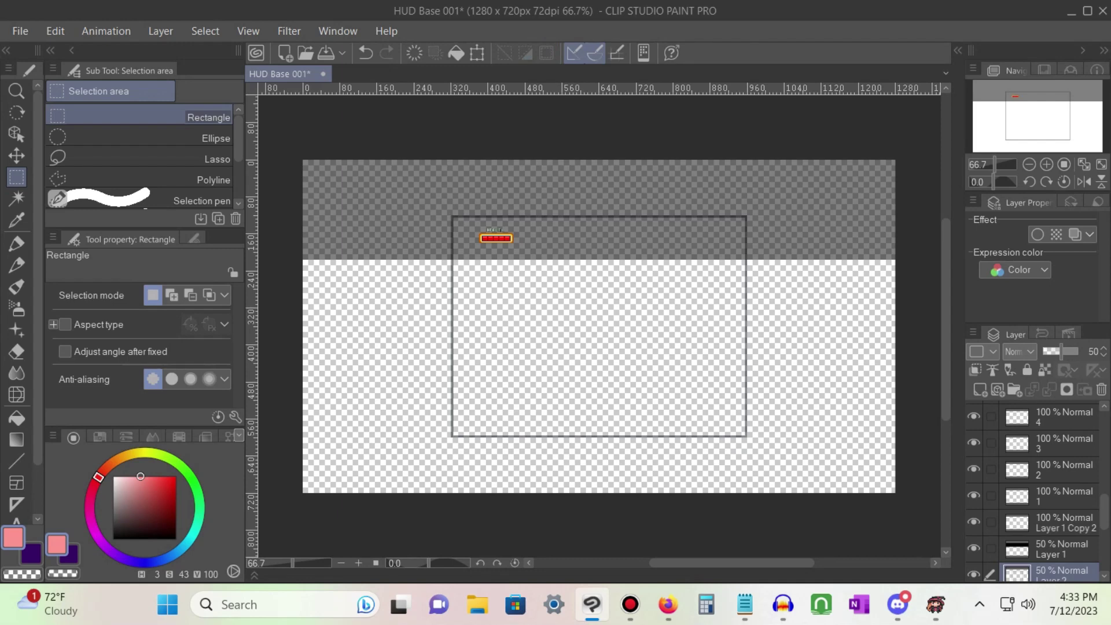
click(975, 574)
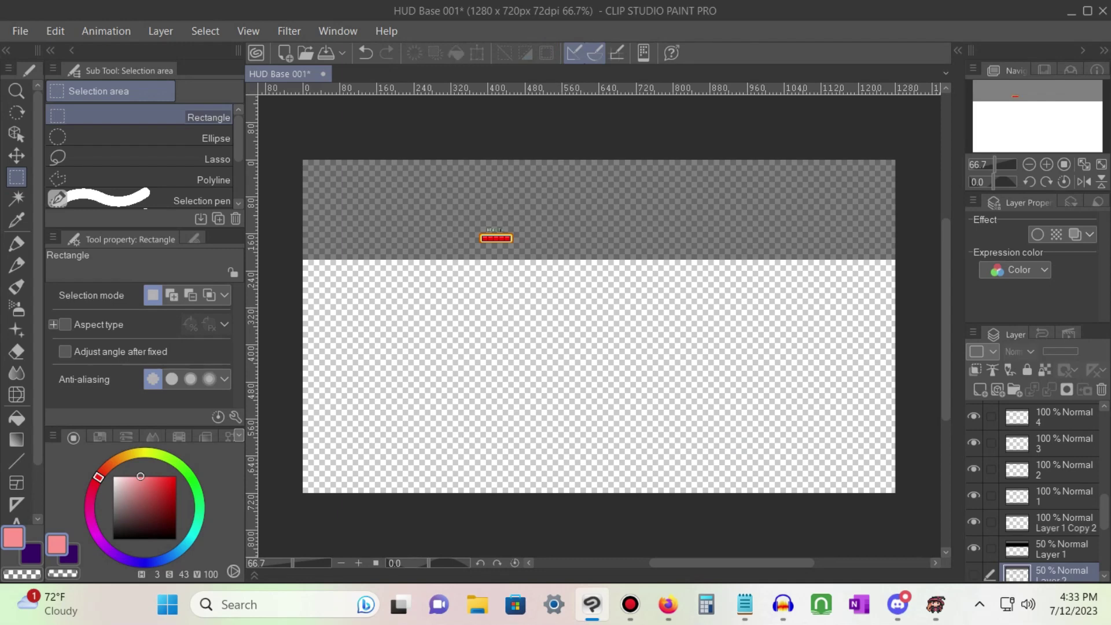
- Toggle Layer 1 Copy 2 and Layer 1 to inspect them, and hide the red HP segment layers 1 to 5
click(975, 522)
click(974, 522)
click(974, 548)
click(974, 548)
click(974, 496)
click(974, 469)
click(974, 443)
click(974, 416)
scroll(1036, 464, up, 1)
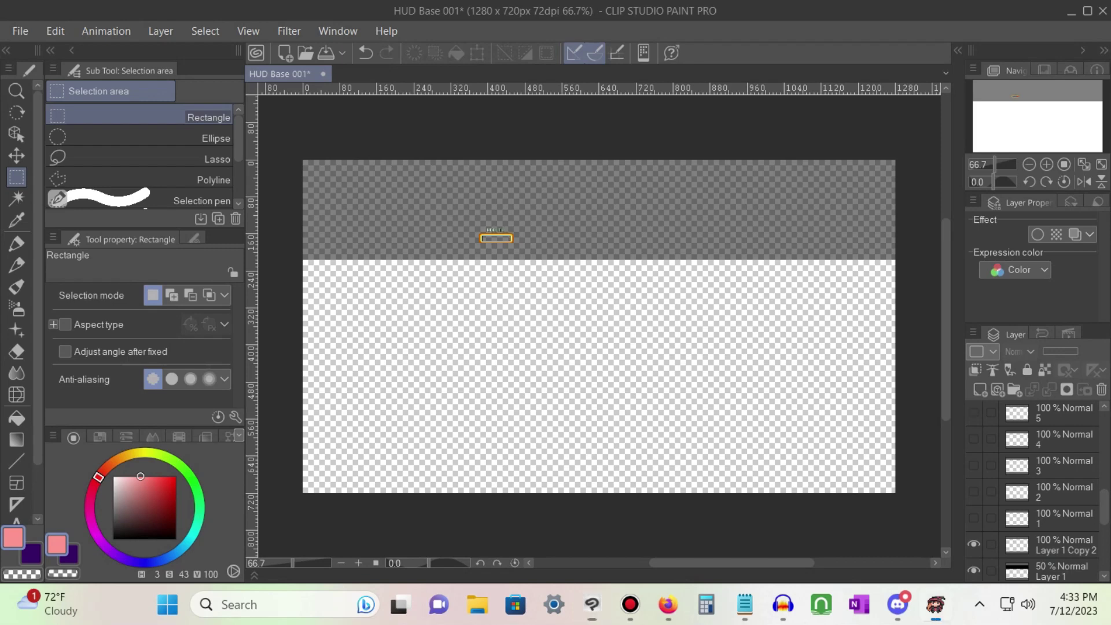
- Switch back to RPG Paper Maker and open the Hero model's Time [0;OFF] event in the Systems manager
click(591, 605)
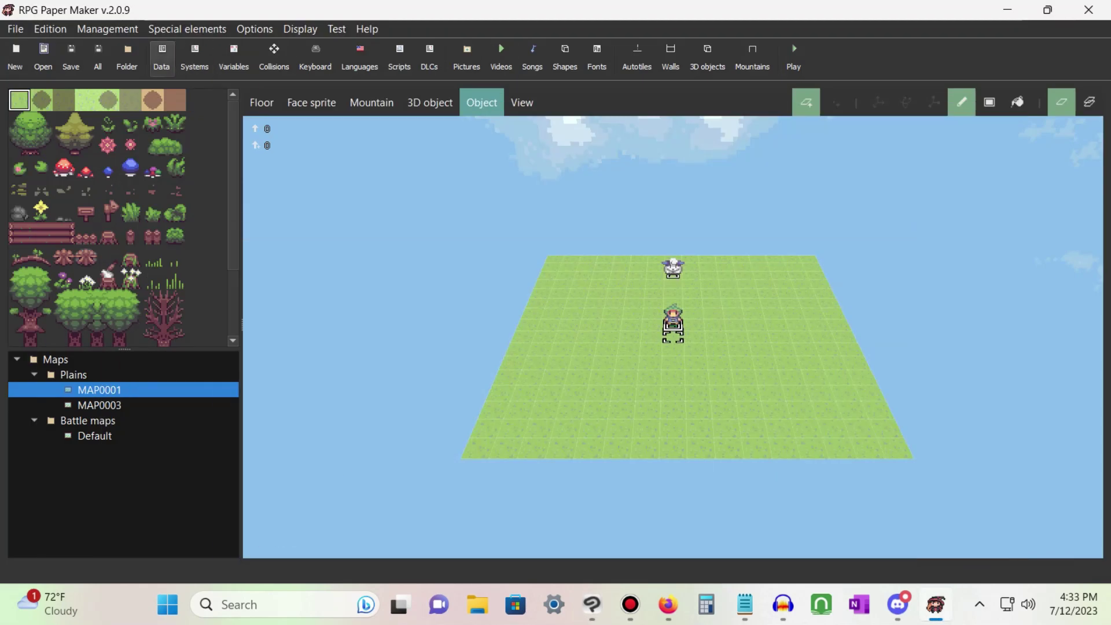
key(ctrl)
click(195, 56)
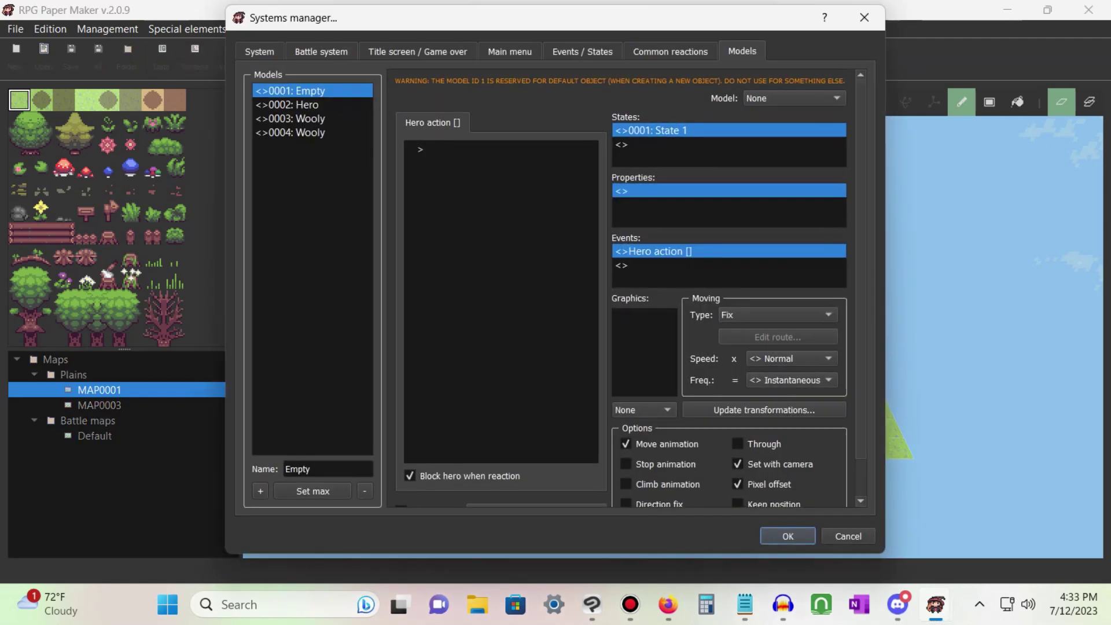
click(314, 105)
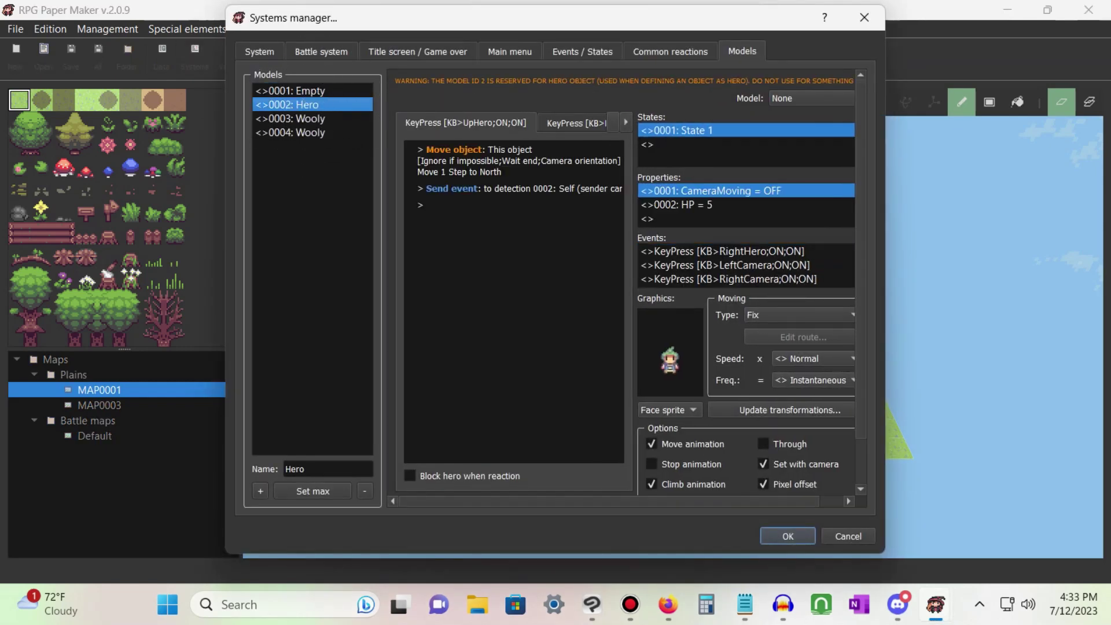
scroll(746, 265, down, 2)
click(692, 251)
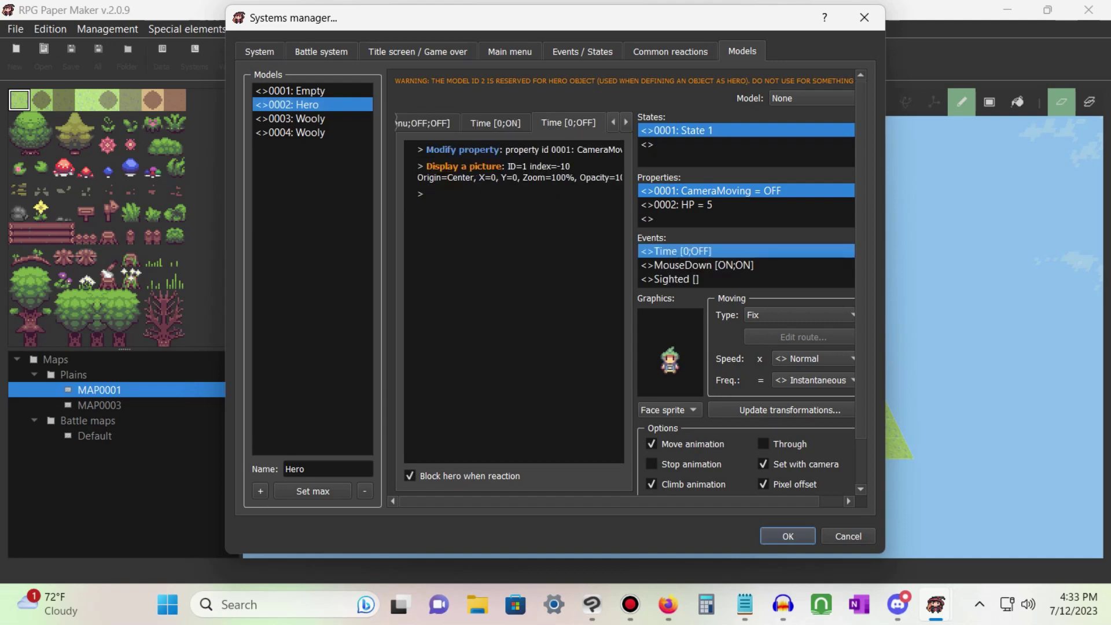
- Set the Time [0;OFF] event's Display a picture command to UI 001.png with index -10
double_click(541, 169)
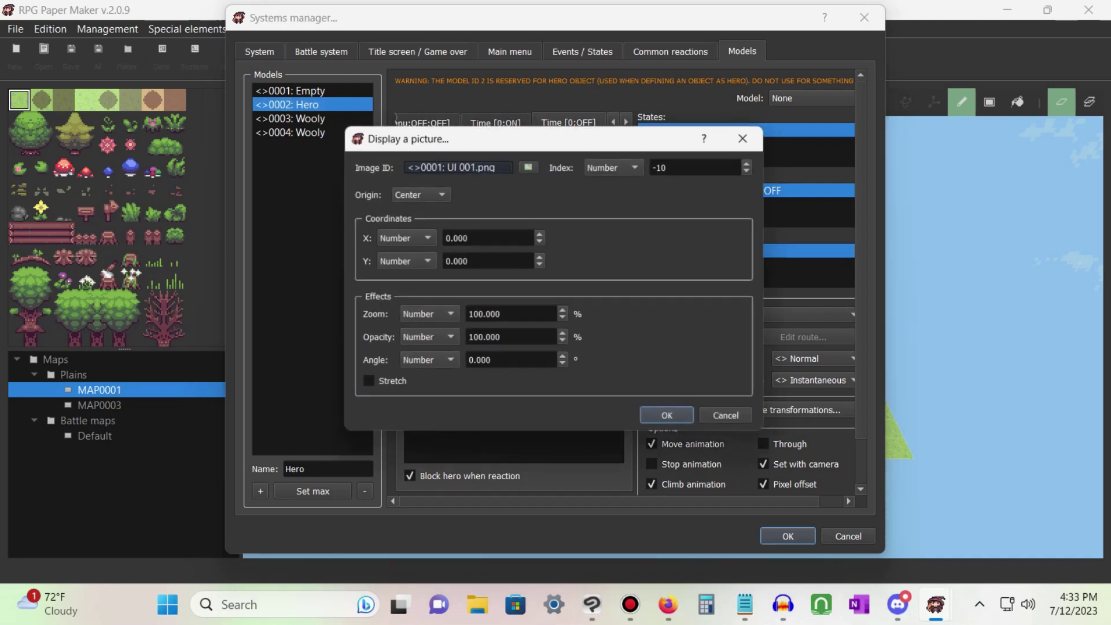
click(658, 166)
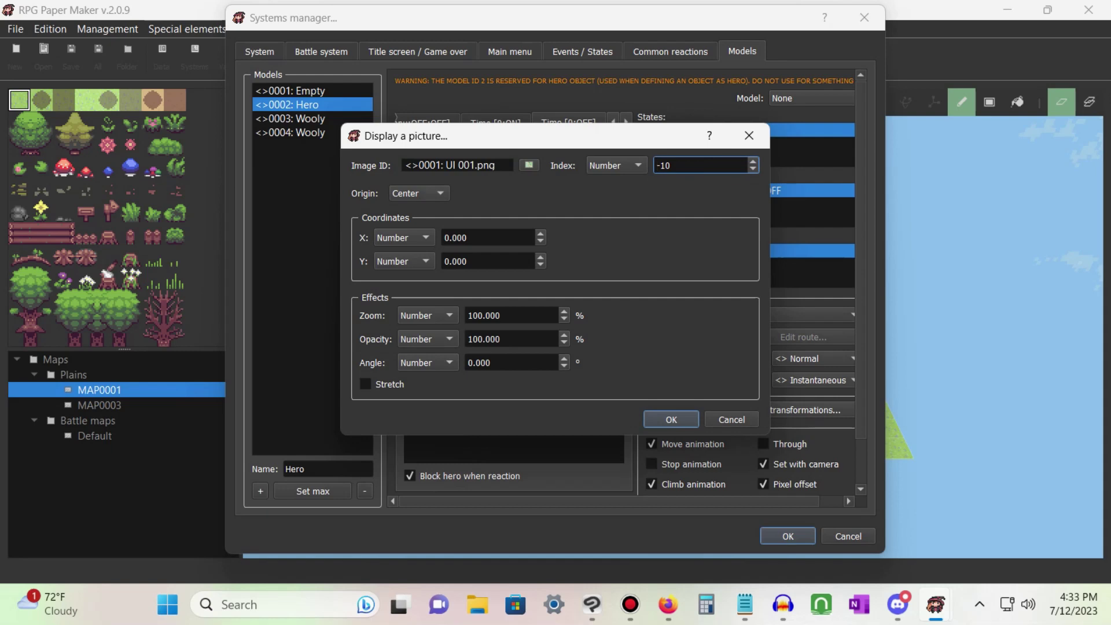
click(529, 166)
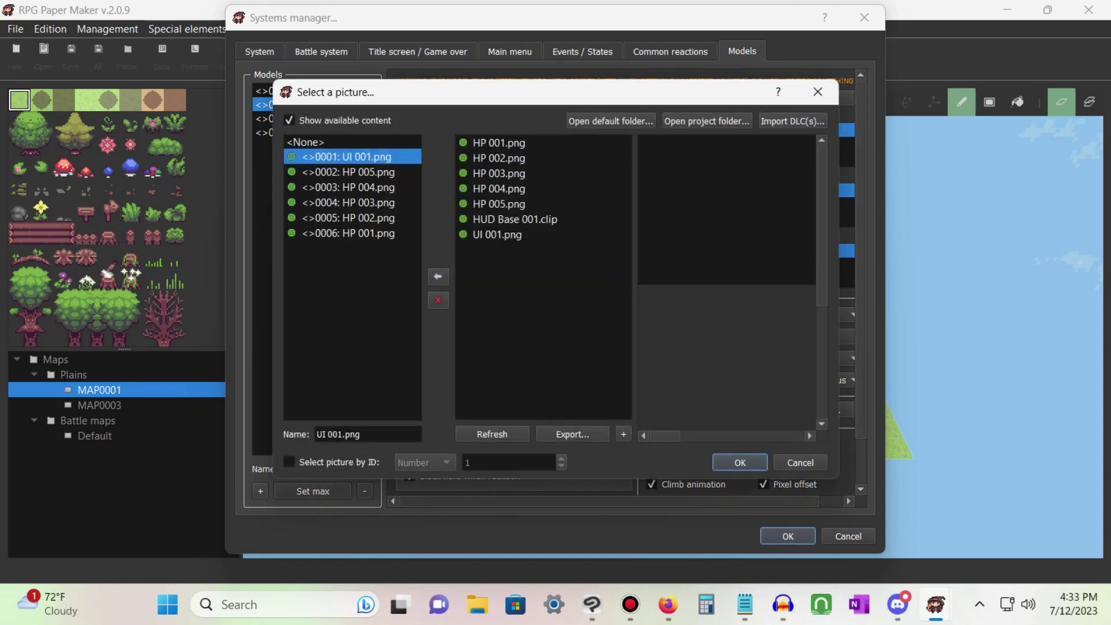
click(350, 156)
key(Return)
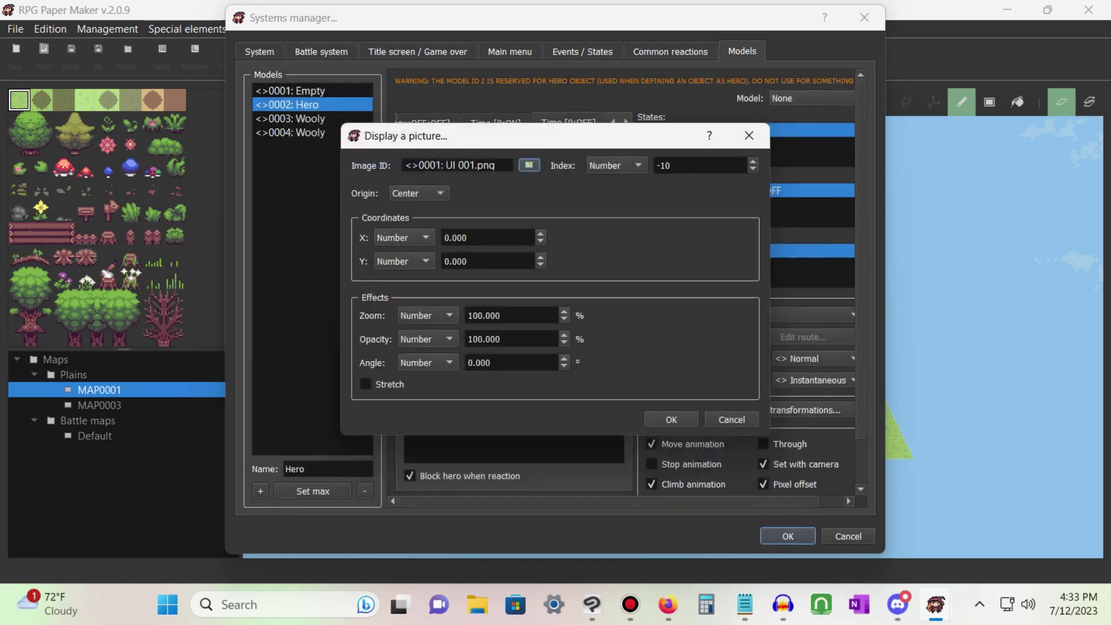
click(671, 420)
- Define the Hero model's HP property as a number with an initial value of 5
double_click(677, 205)
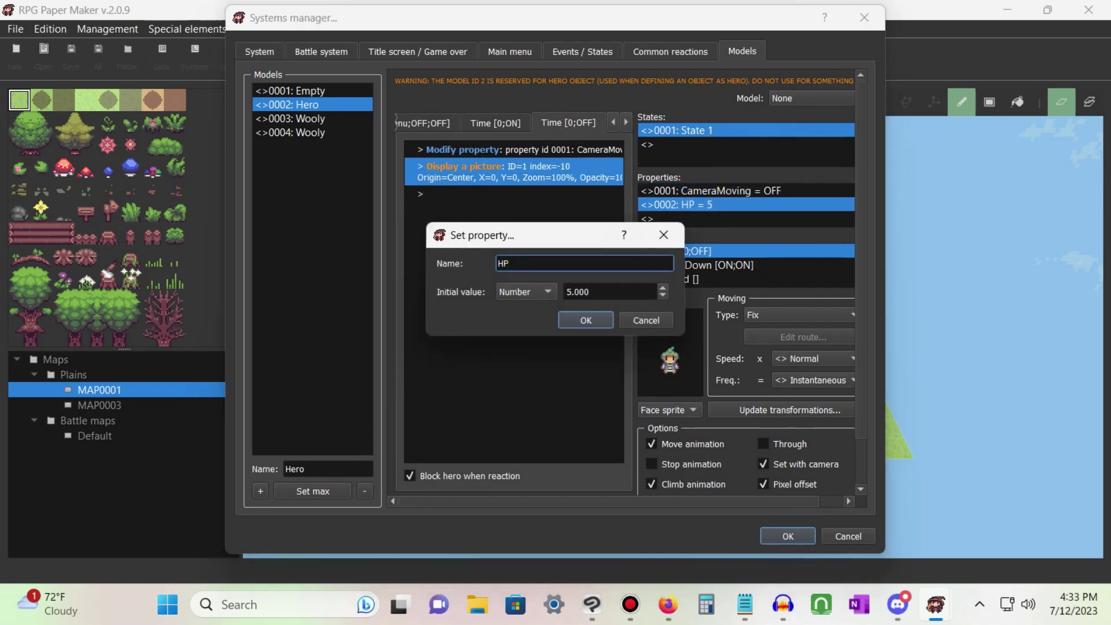
click(544, 262)
click(611, 292)
click(593, 292)
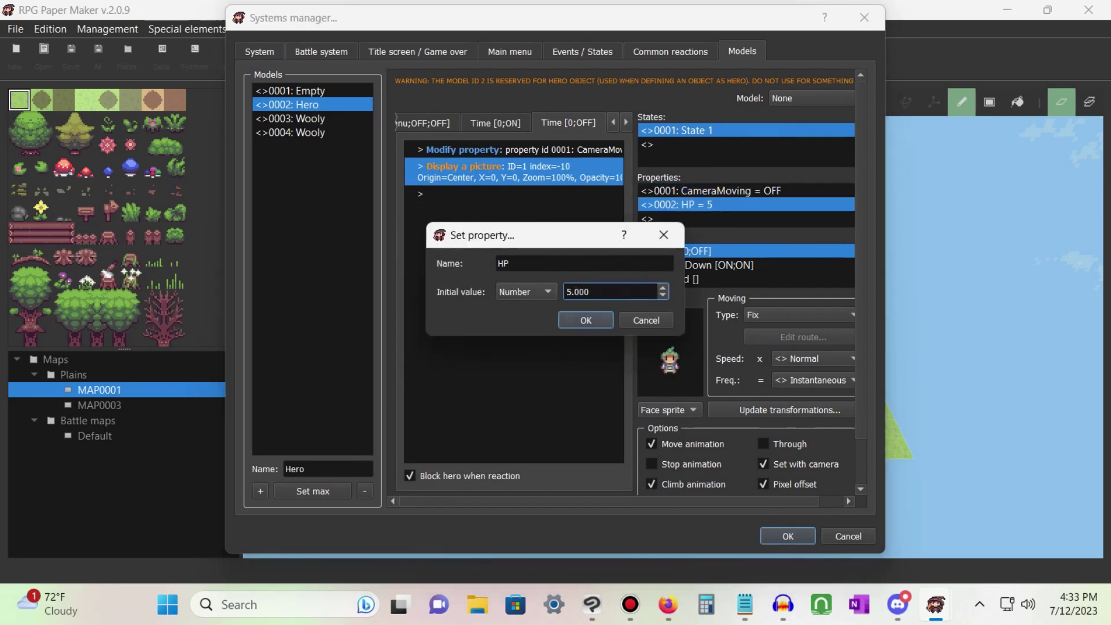
key(Return)
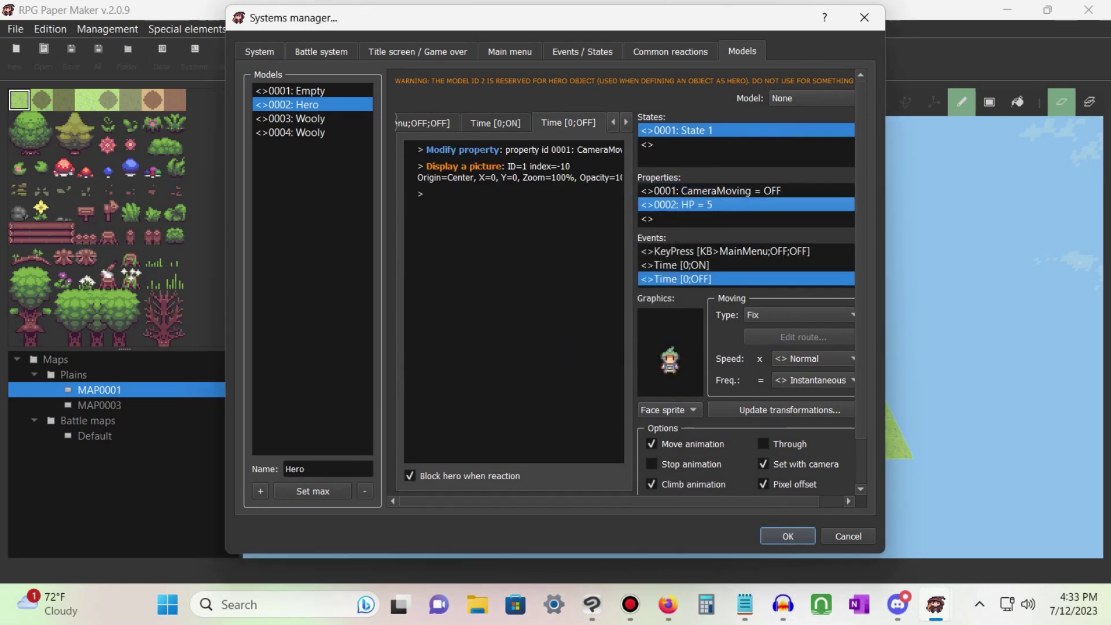
- Set the first condition in the Time [0;ON] event to HP greater than or equal to 5, with an else branch
click(682, 265)
click(558, 153)
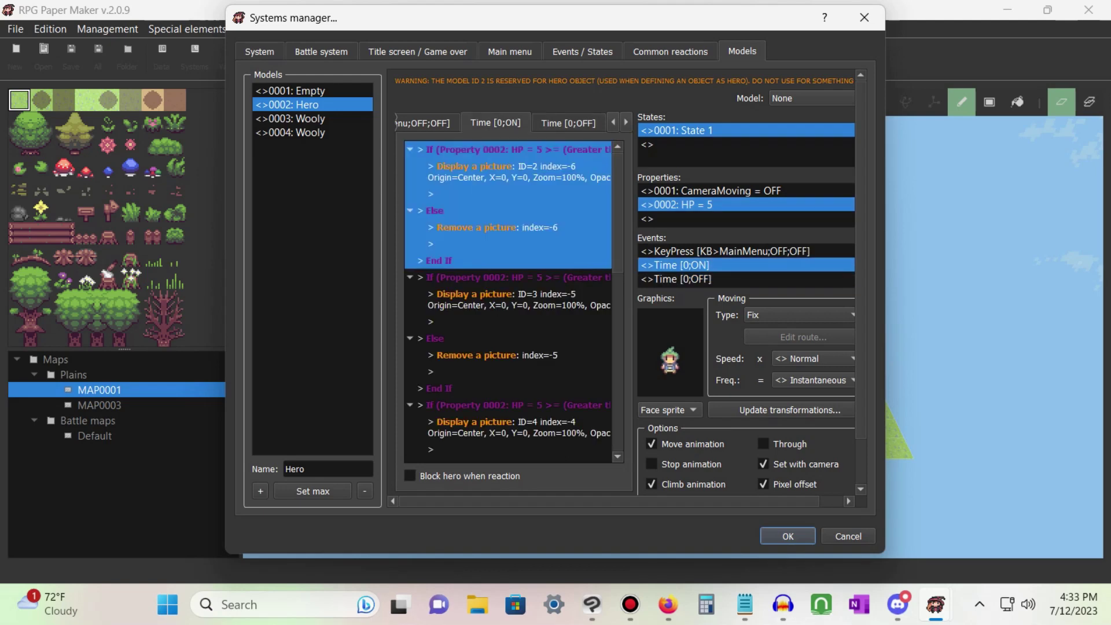
double_click(558, 153)
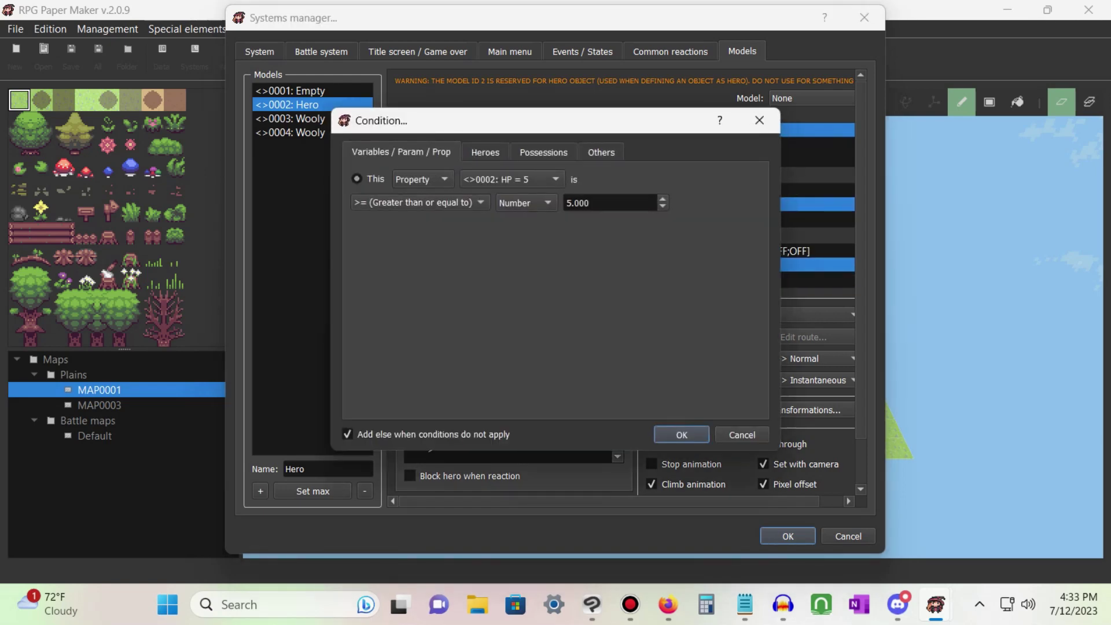
click(614, 202)
click(348, 428)
click(682, 435)
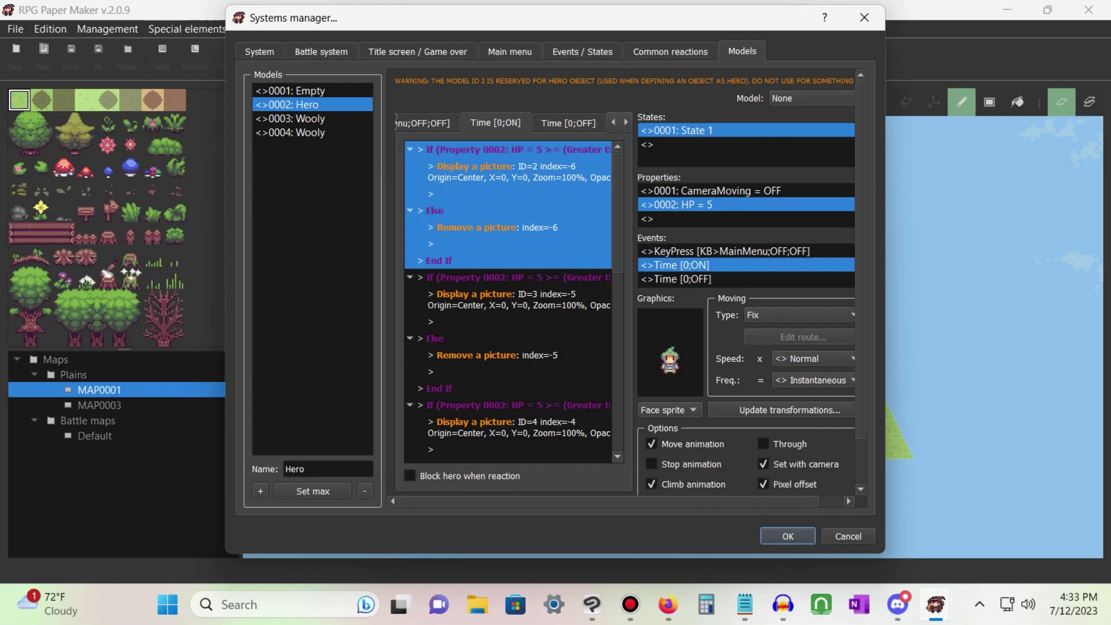
- Set the Display a picture command under the first HP condition to HP 005.png with index -6
double_click(530, 165)
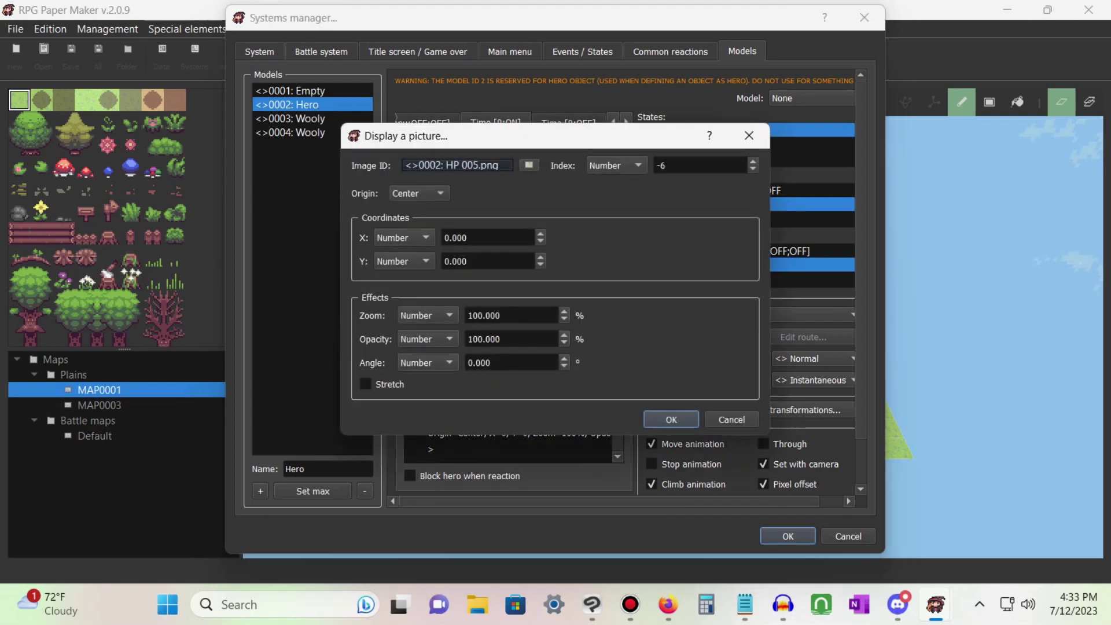
click(683, 164)
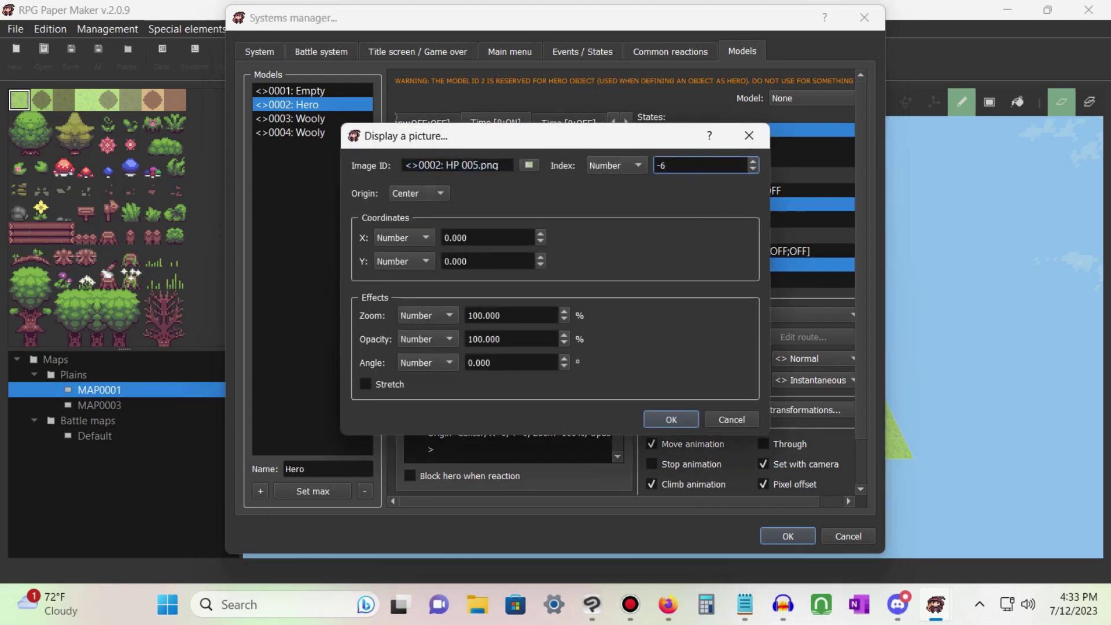
key(ctrl)
click(530, 165)
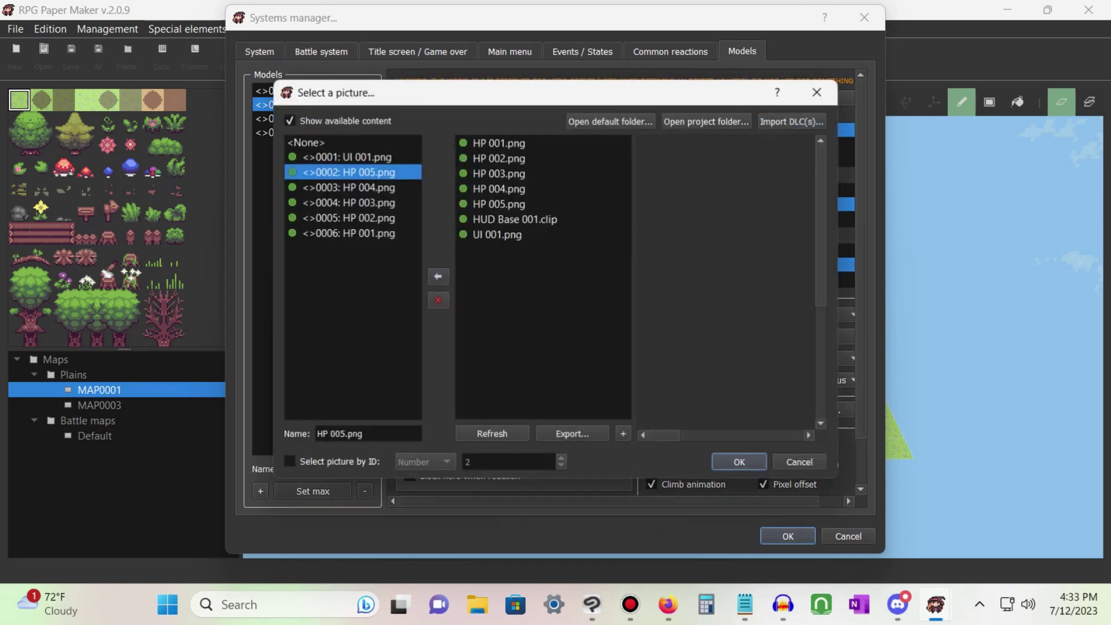
click(342, 171)
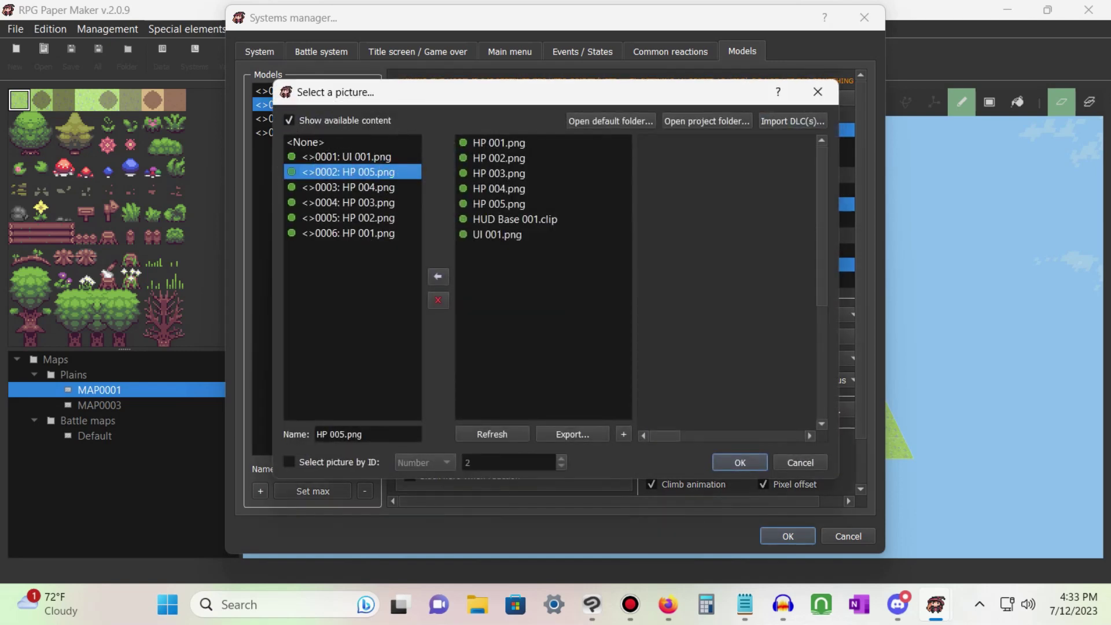
click(740, 463)
click(672, 419)
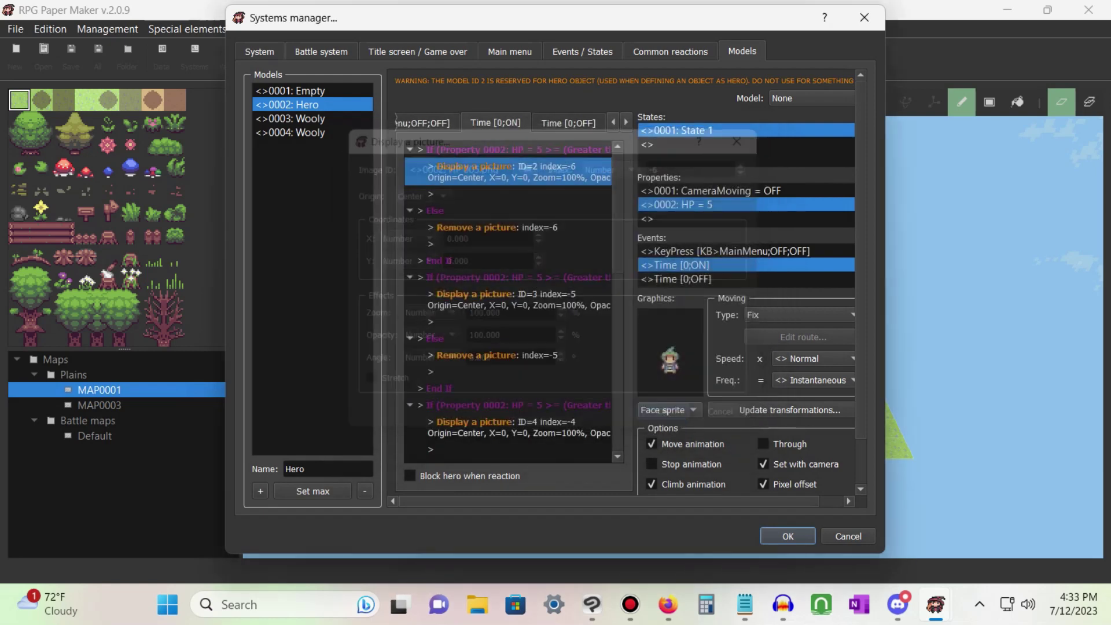
- Set the Remove a picture command in the first HP condition's else branch to image index -6
click(518, 227)
double_click(518, 227)
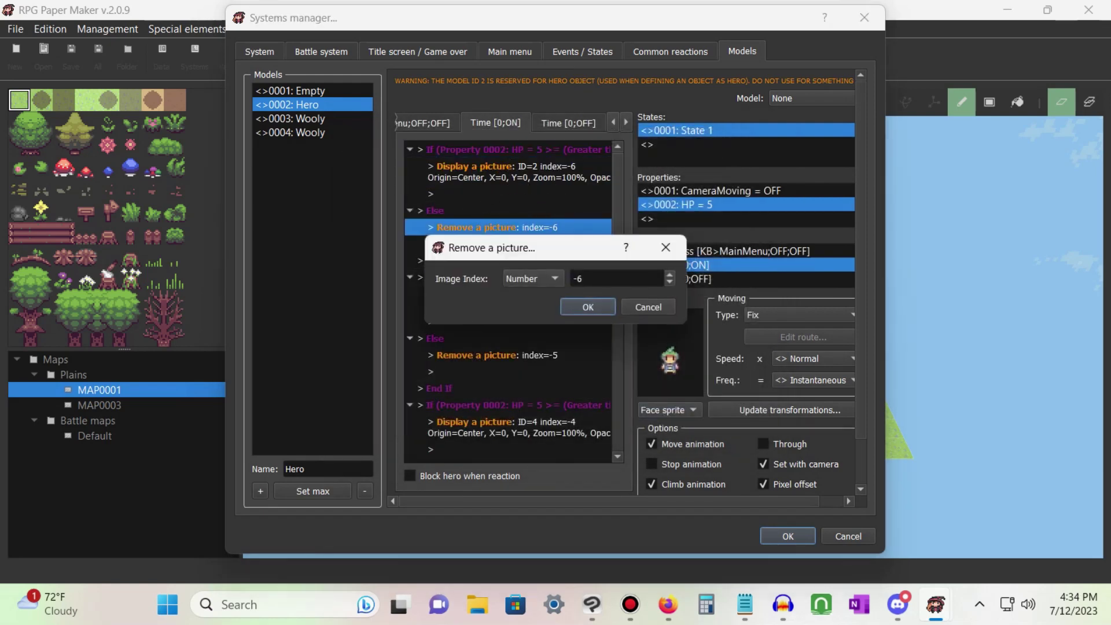
click(606, 277)
click(589, 307)
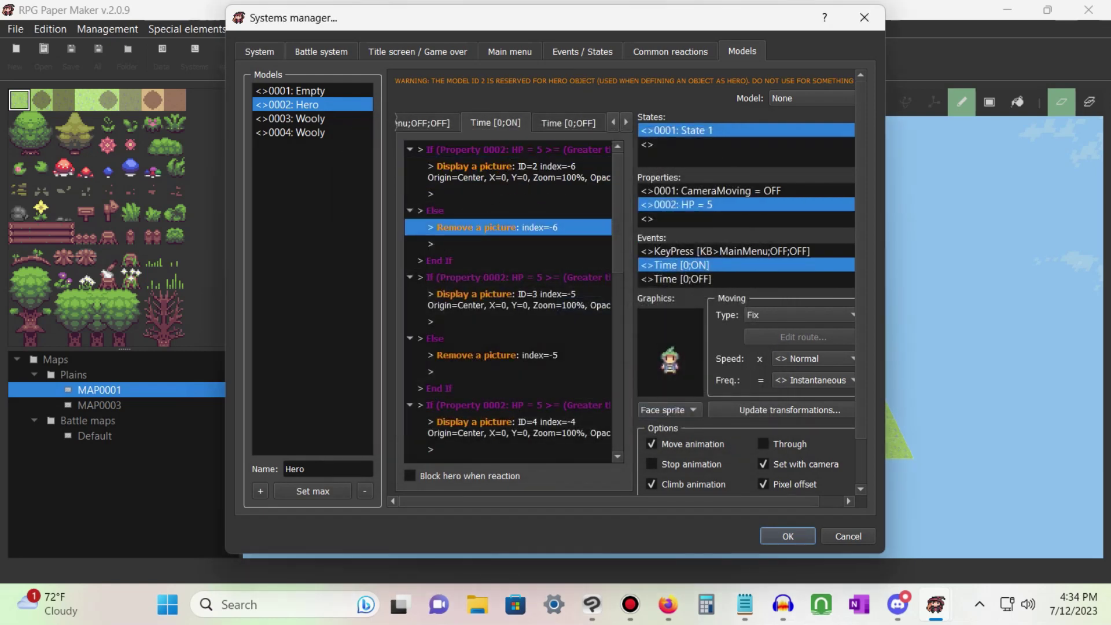
click(562, 150)
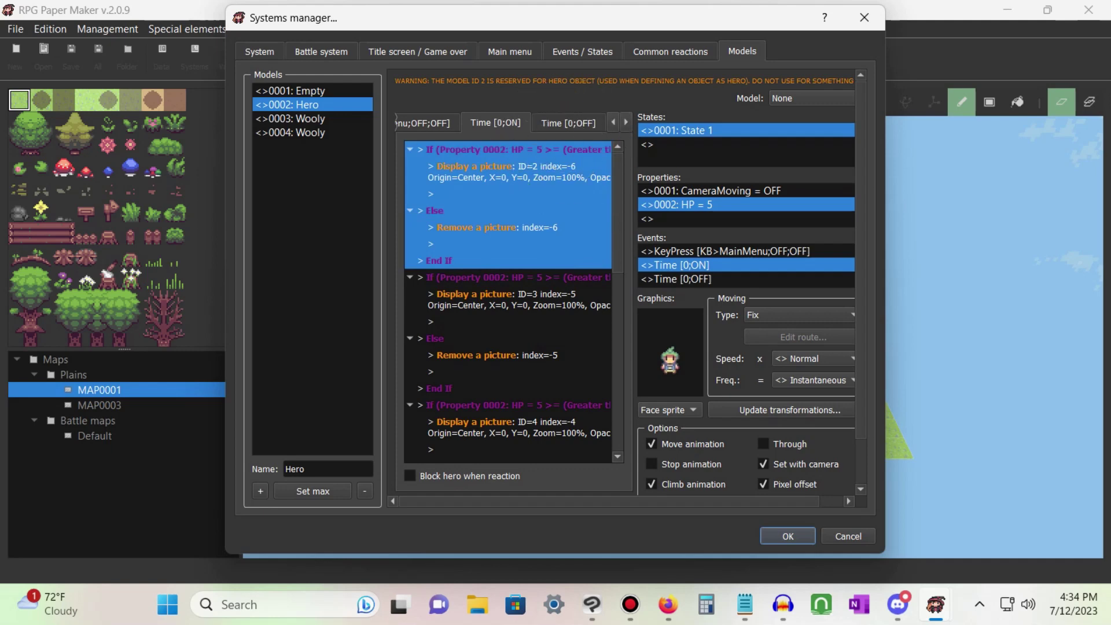
- Set the second condition in the Time [0;ON] event to HP greater than or equal to 4, with an else branch
click(515, 277)
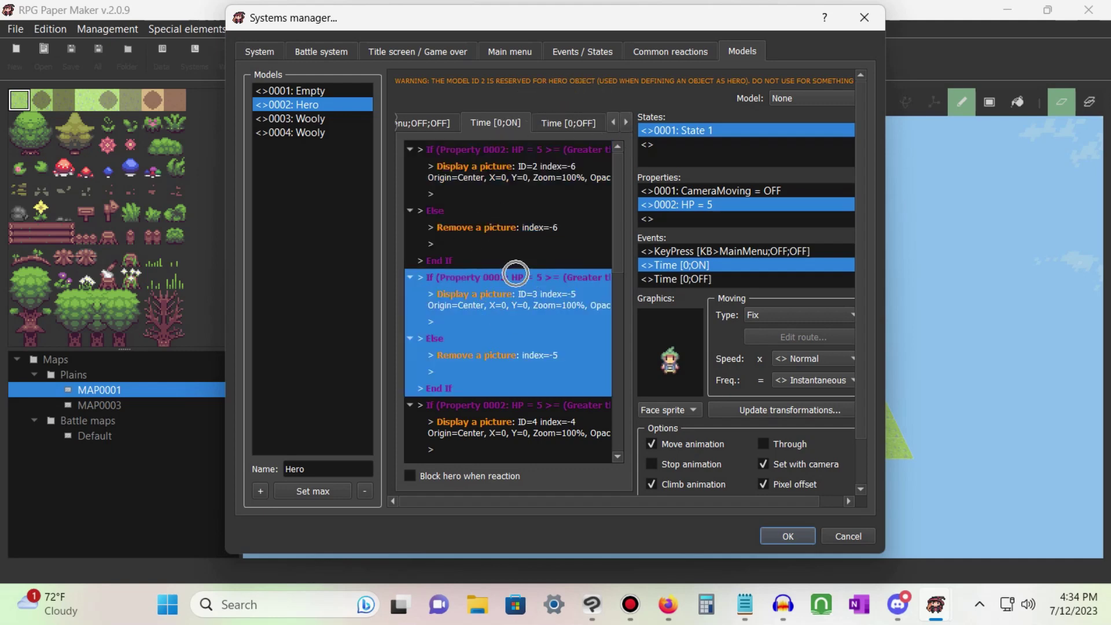
double_click(516, 277)
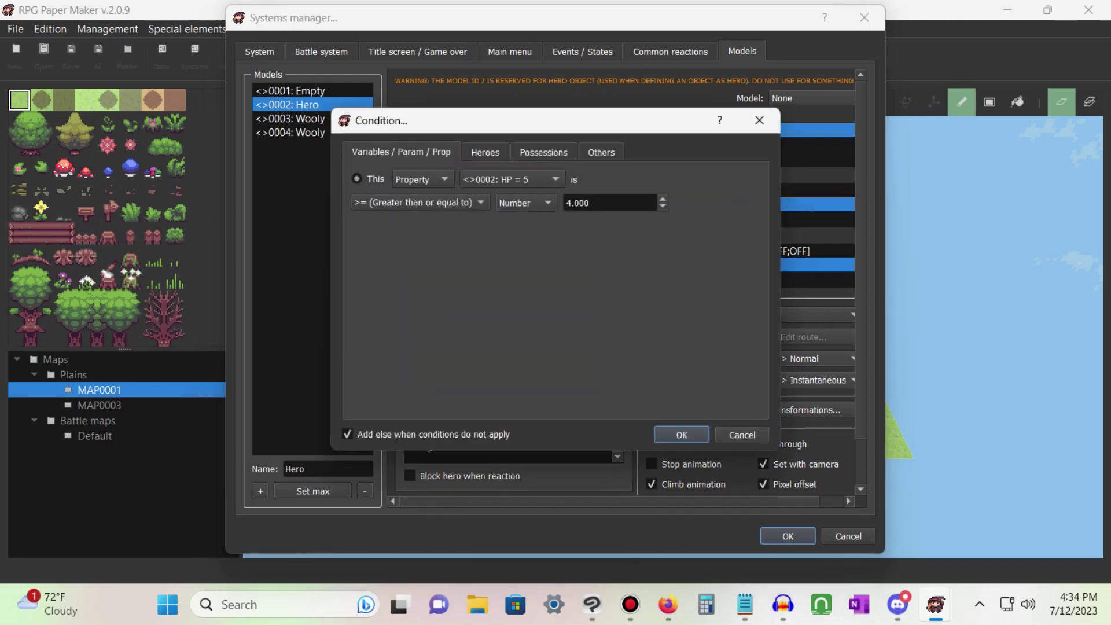
click(607, 203)
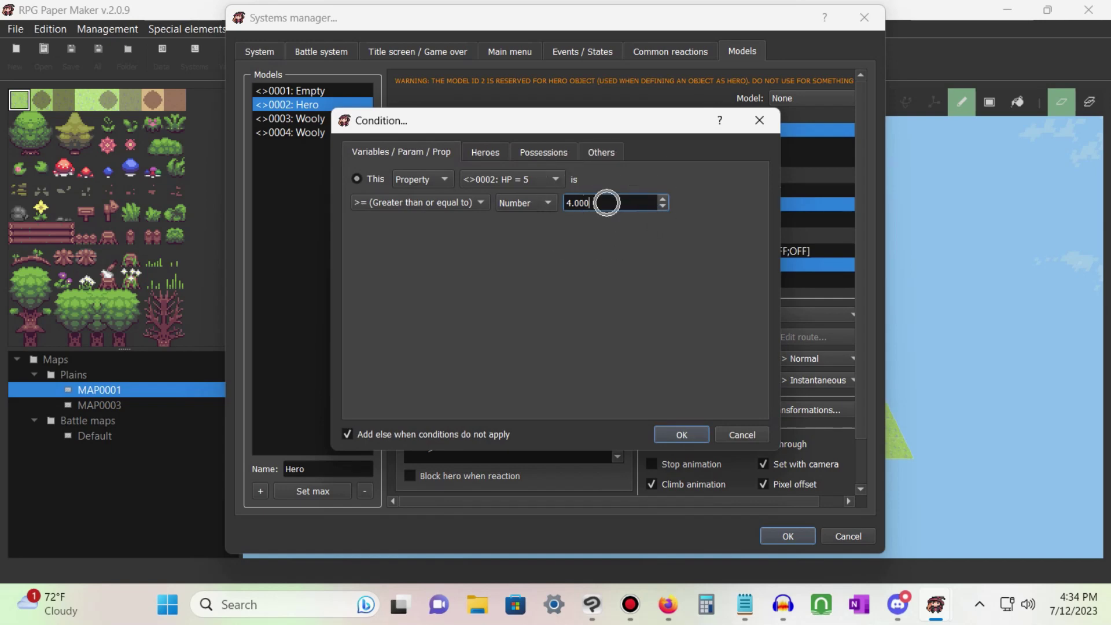
click(682, 435)
- Set the Display a picture command under the second HP condition to index -5
double_click(509, 299)
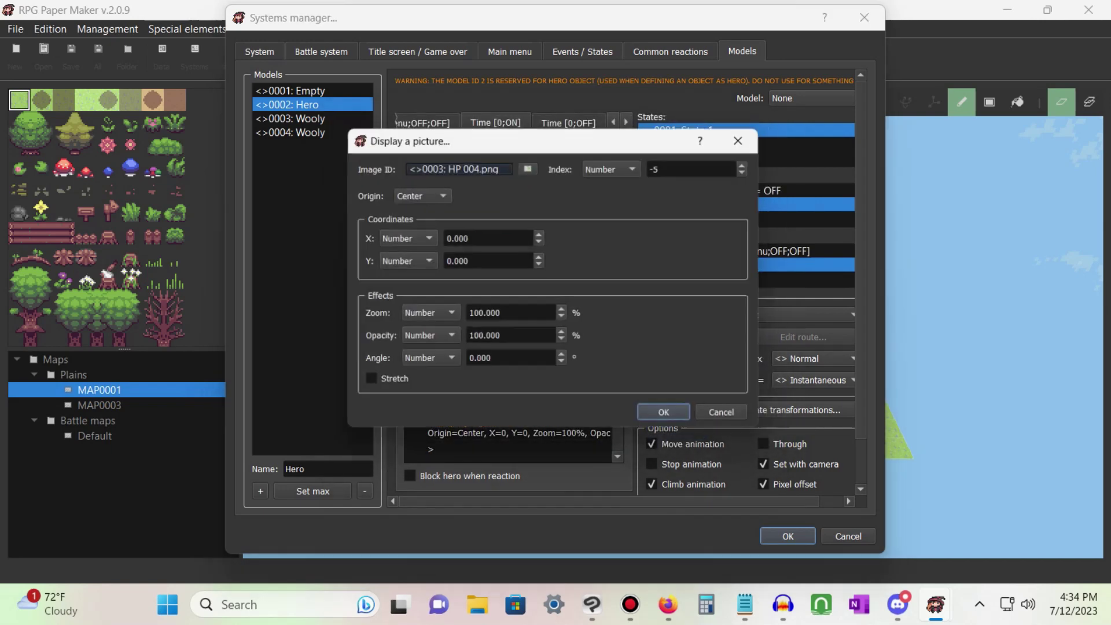
click(699, 166)
key(Return)
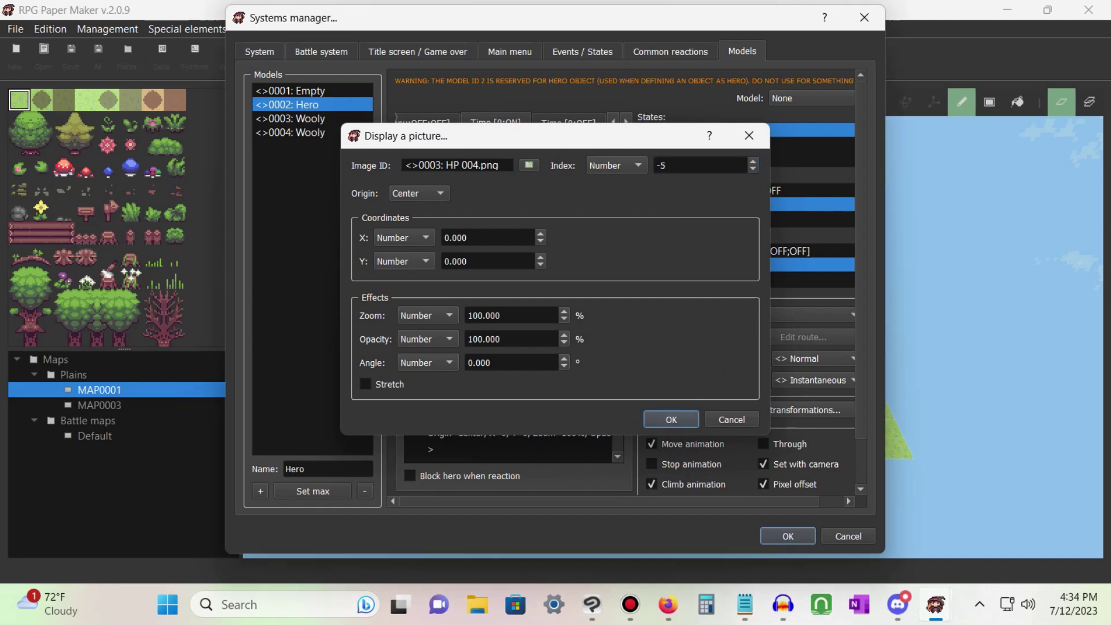
- Set the Remove a picture command in the second HP condition's else branch to image index -5
key(Down)
key(Down)
key(Down)
key(Return)
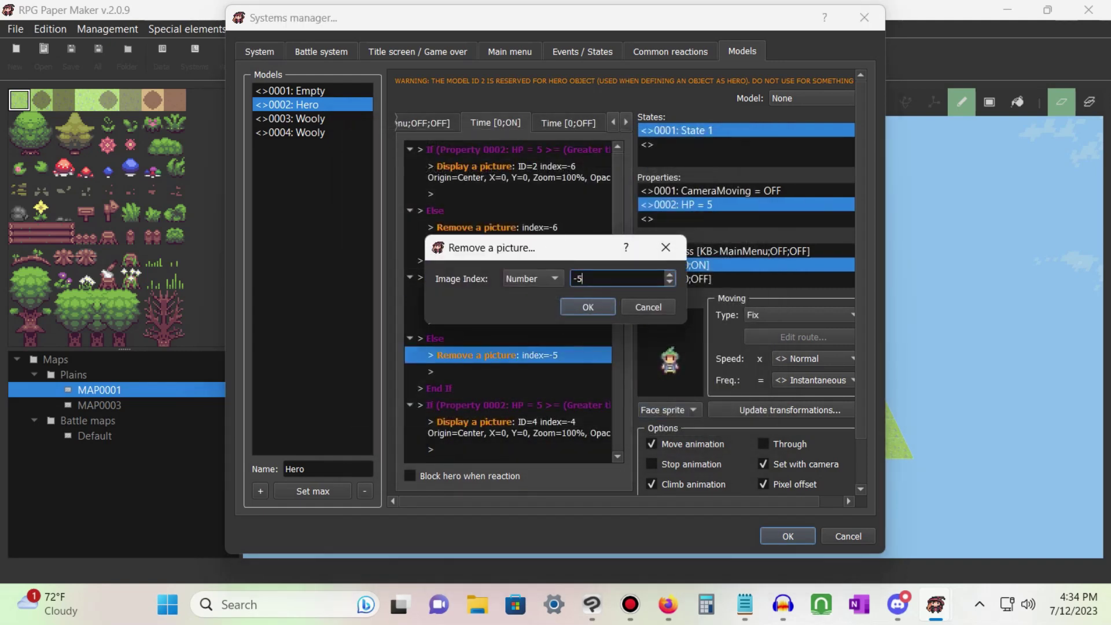
key(Return)
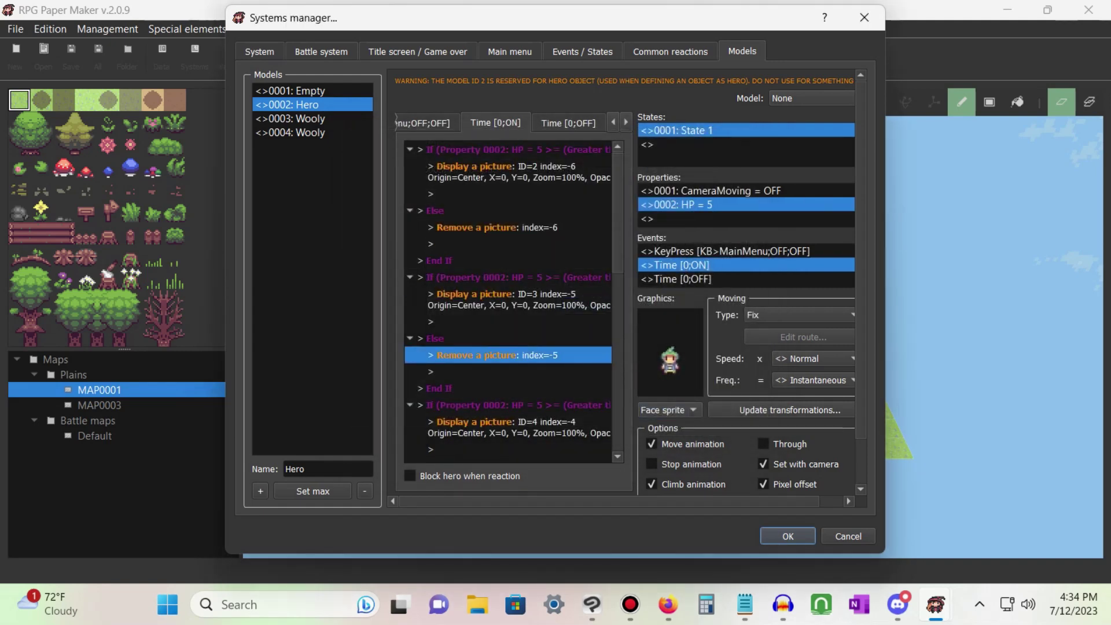
- Choose HP 004.png as the image for the Display a picture command under the second HP condition
key(Up)
key(Up)
key(Up)
key(Return)
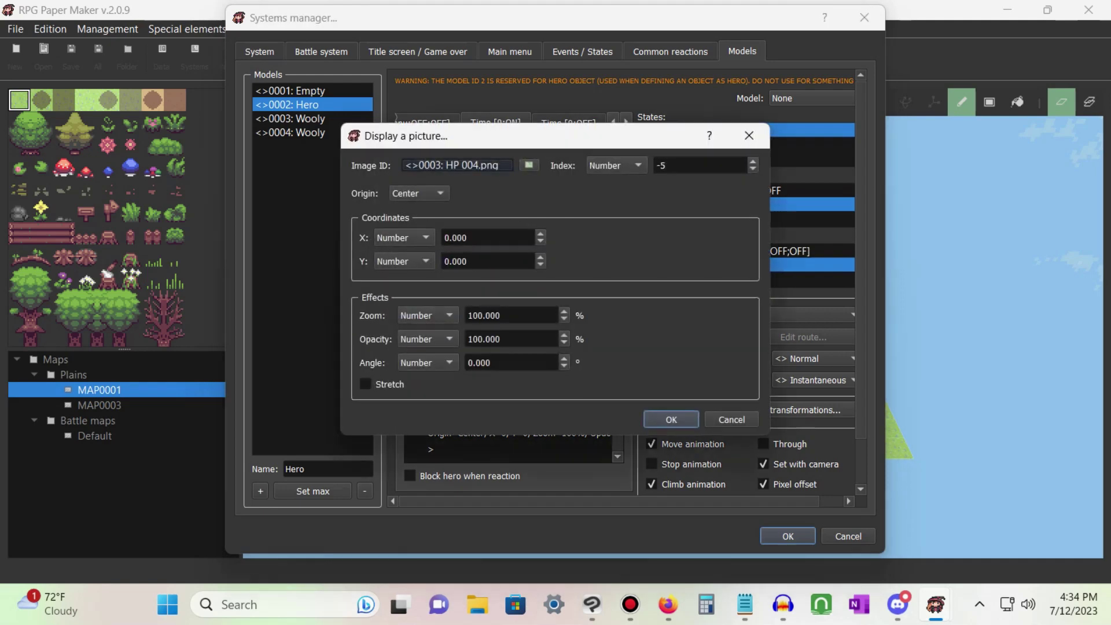
key(space)
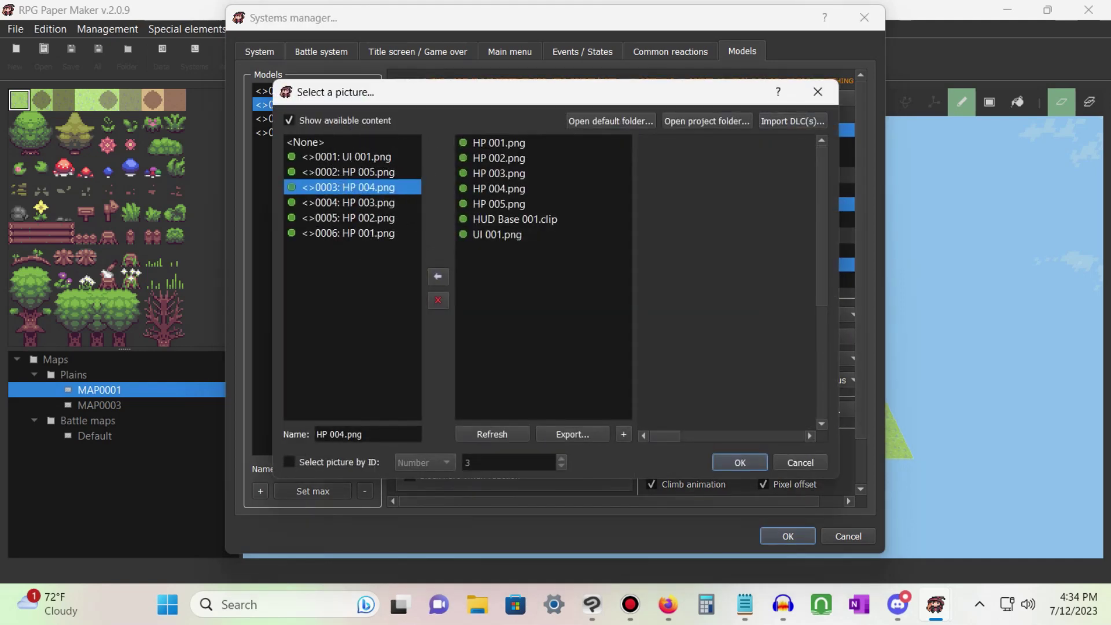
key(Return)
key(Return)
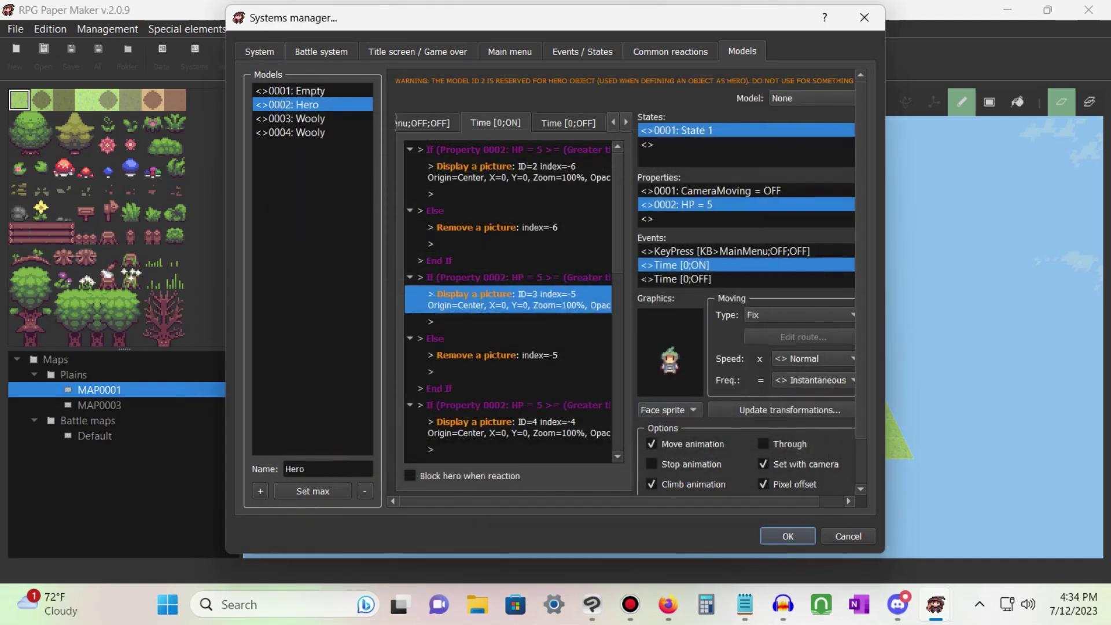
- Examine the remaining HP conditions in the Time [0;ON] event, with their display and remove picture commands
key(Down)
key(Down)
key(Down)
key(Down)
key(Down)
key(Down)
key(Down)
key(Down)
key(Down)
key(Down)
key(Down)
key(Down)
key(Down)
key(Down)
key(Down)
key(Down)
key(Down)
key(Down)
key(Down)
key(Down)
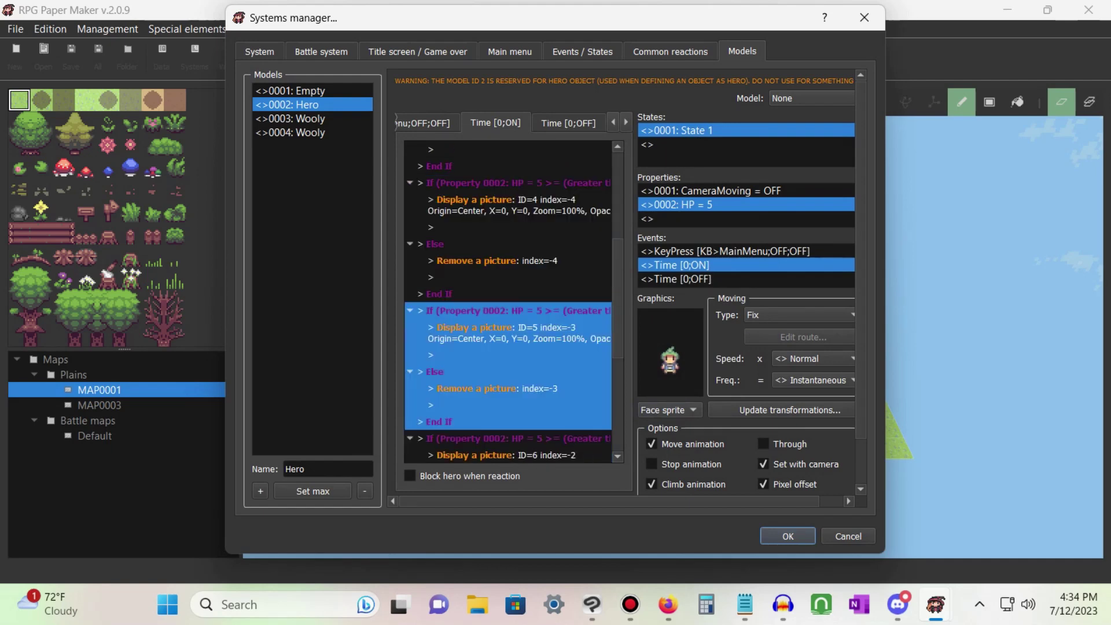
scroll(530, 287, down, 2)
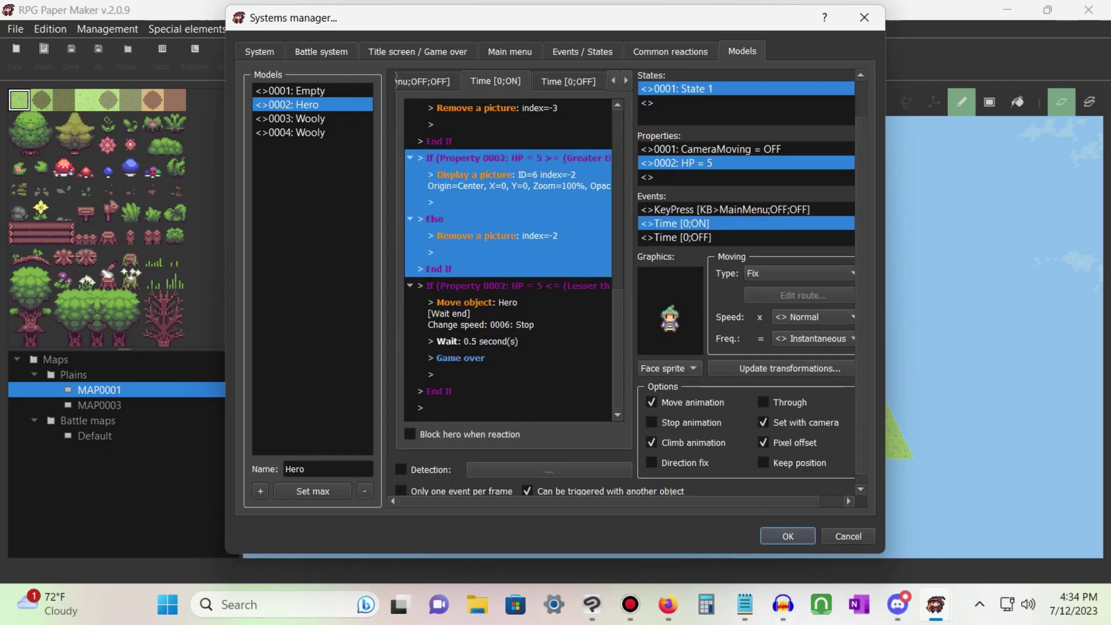
- Set the last condition in the Time [0;ON] event to HP lesser than or equal to 0, without an else branch
click(530, 287)
key(ctrl)
double_click(530, 288)
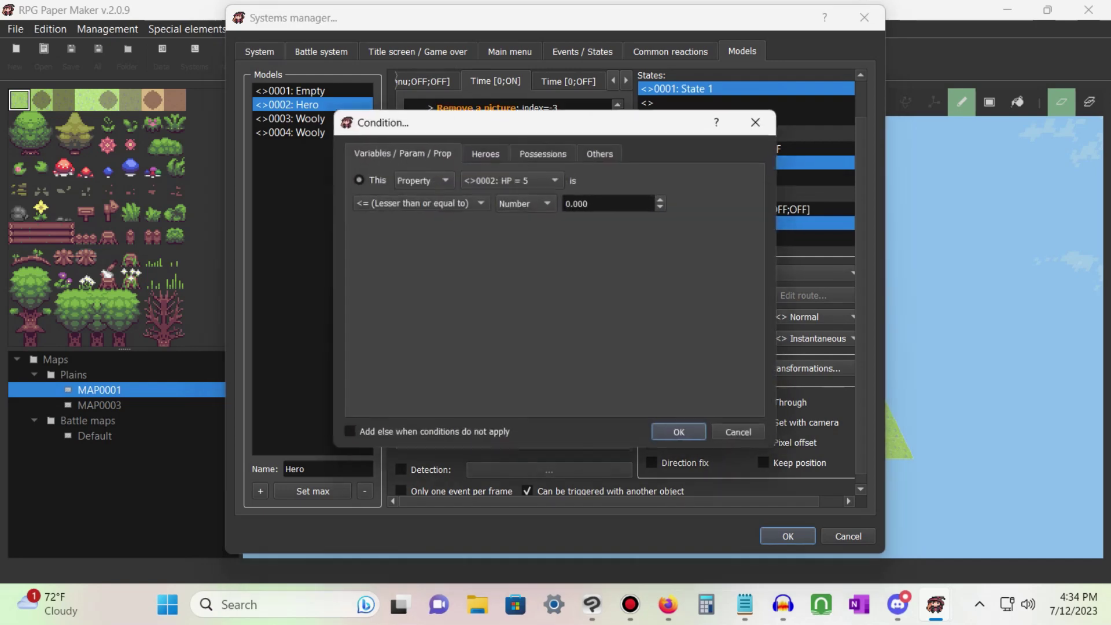
key(ctrl)
click(605, 201)
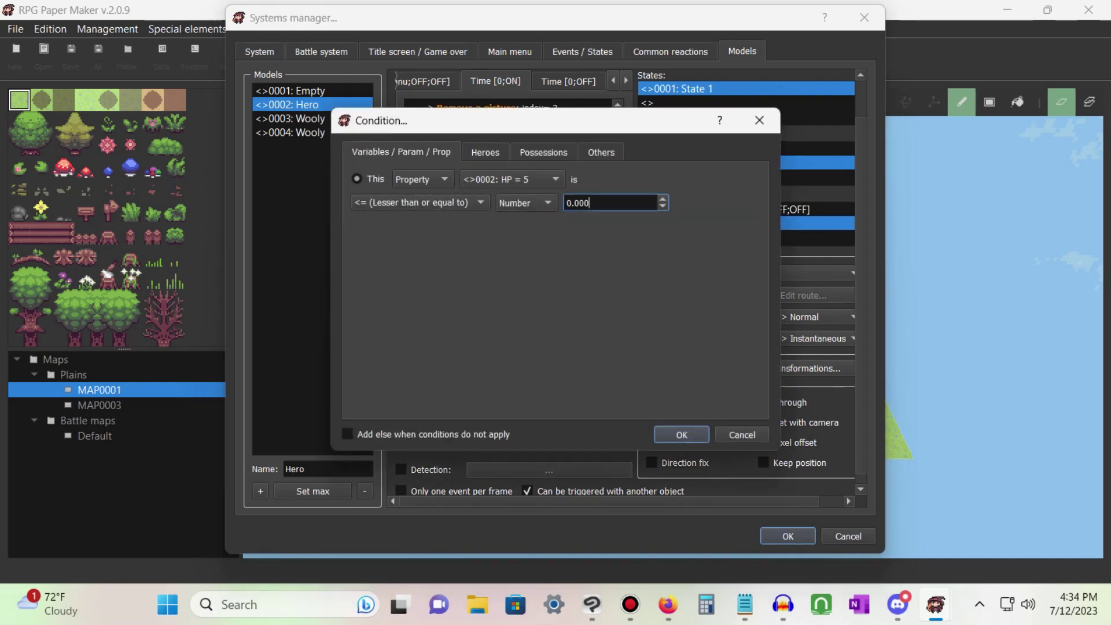
key(ctrl)
key(Return)
- Examine the Move object, Wait and Game over commands under the last HP condition
click(508, 313)
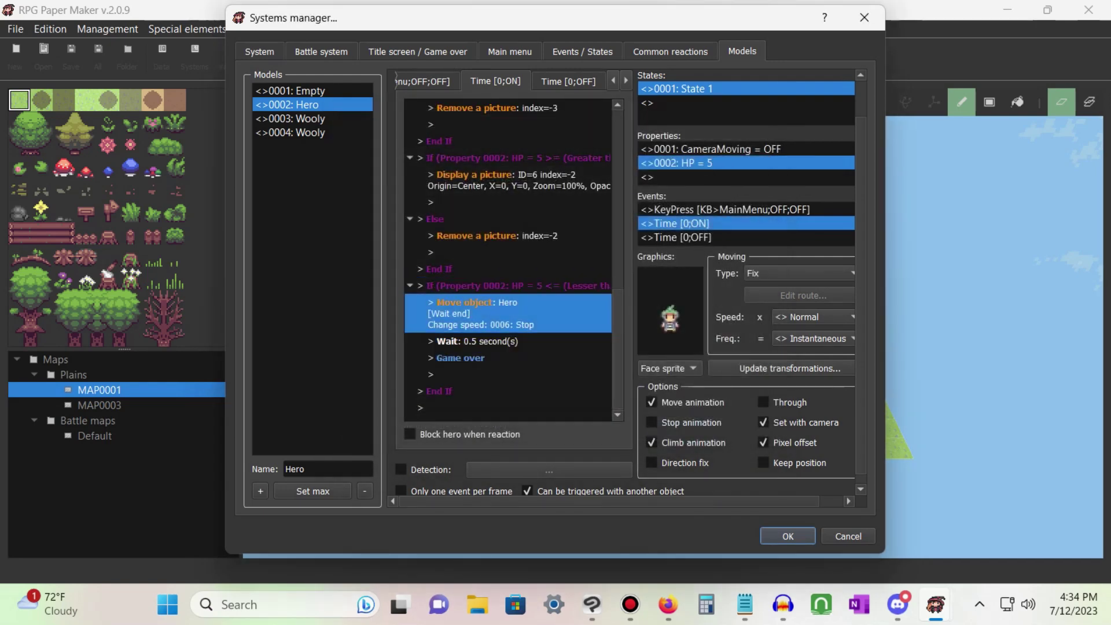
double_click(496, 308)
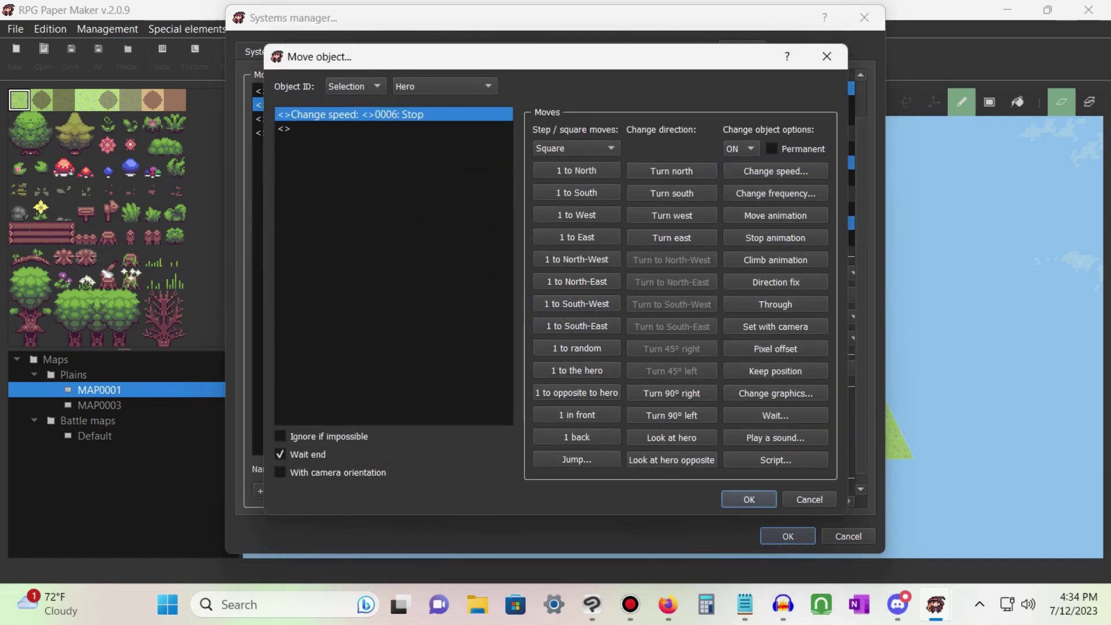
key(Escape)
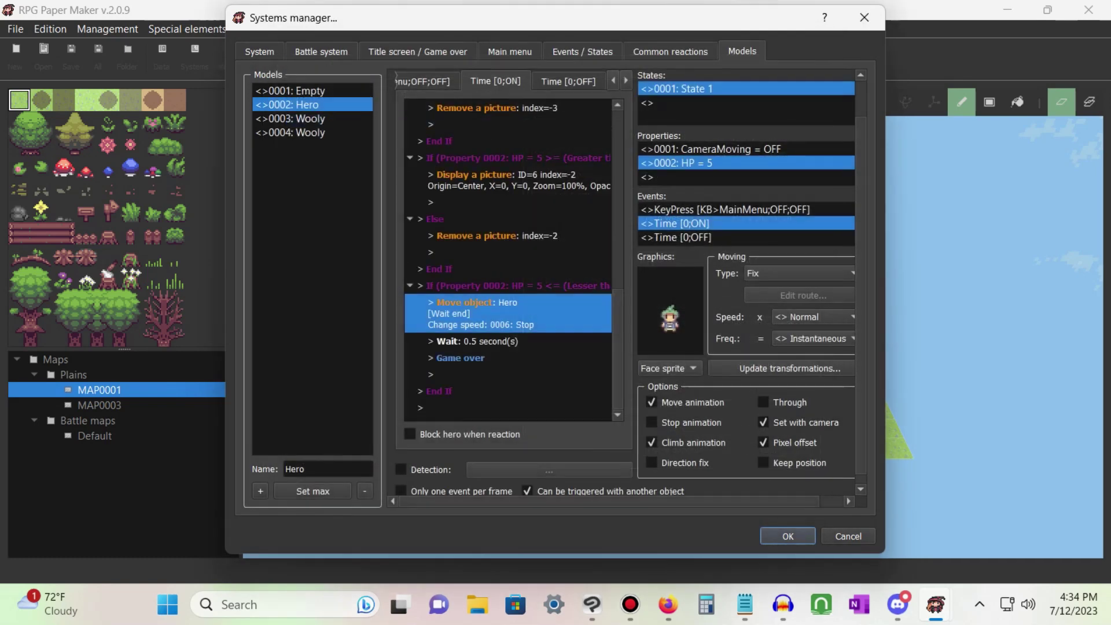
click(506, 338)
key(Down)
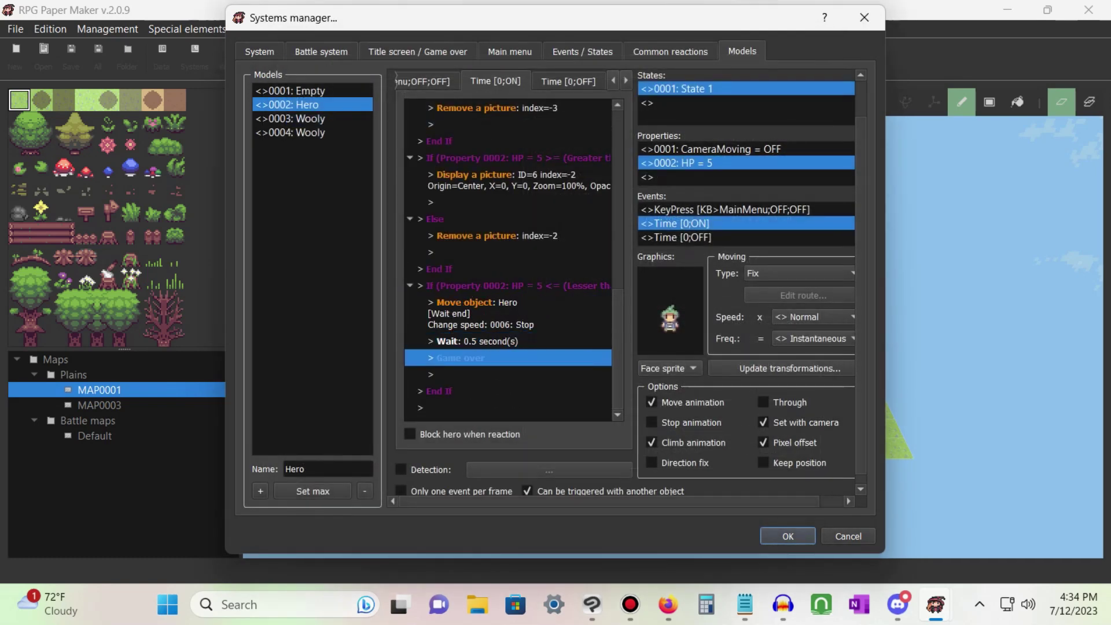
click(488, 357)
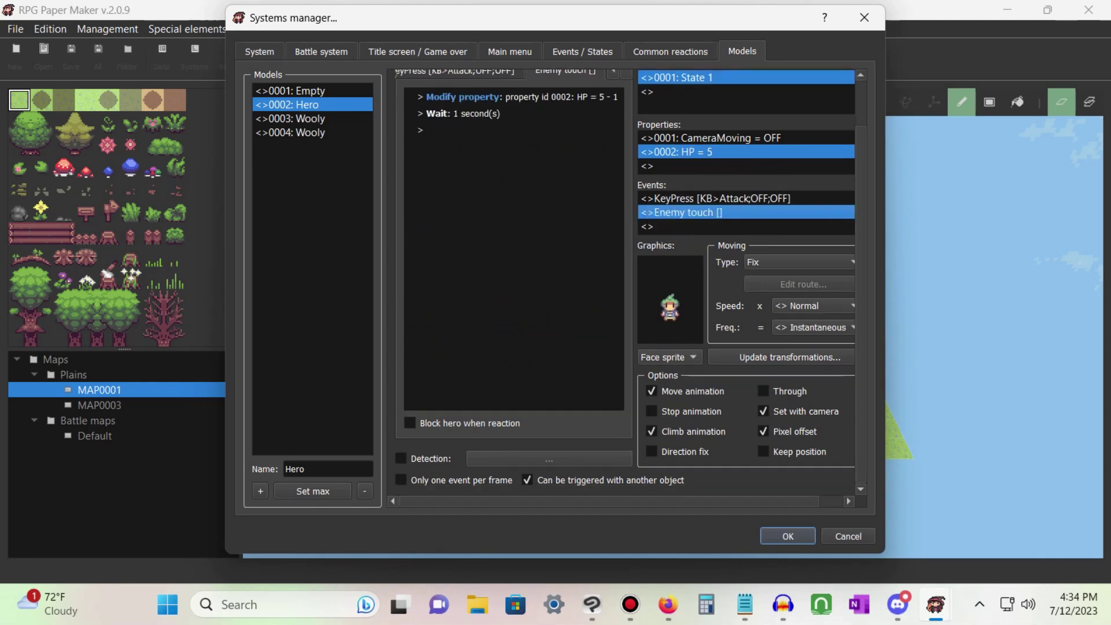
- Set the Modify property command in the Hero's Enemy touch event to subtract 1 from HP, ahead of the Wait command
scroll(716, 211, up, 2)
click(516, 149)
double_click(551, 149)
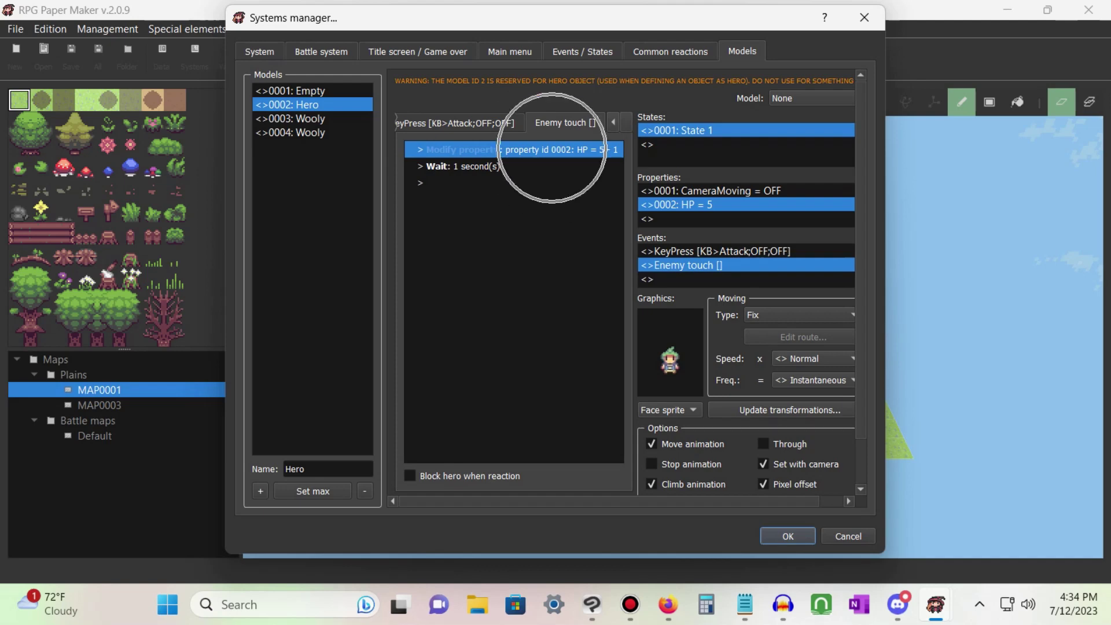
key(ctrl)
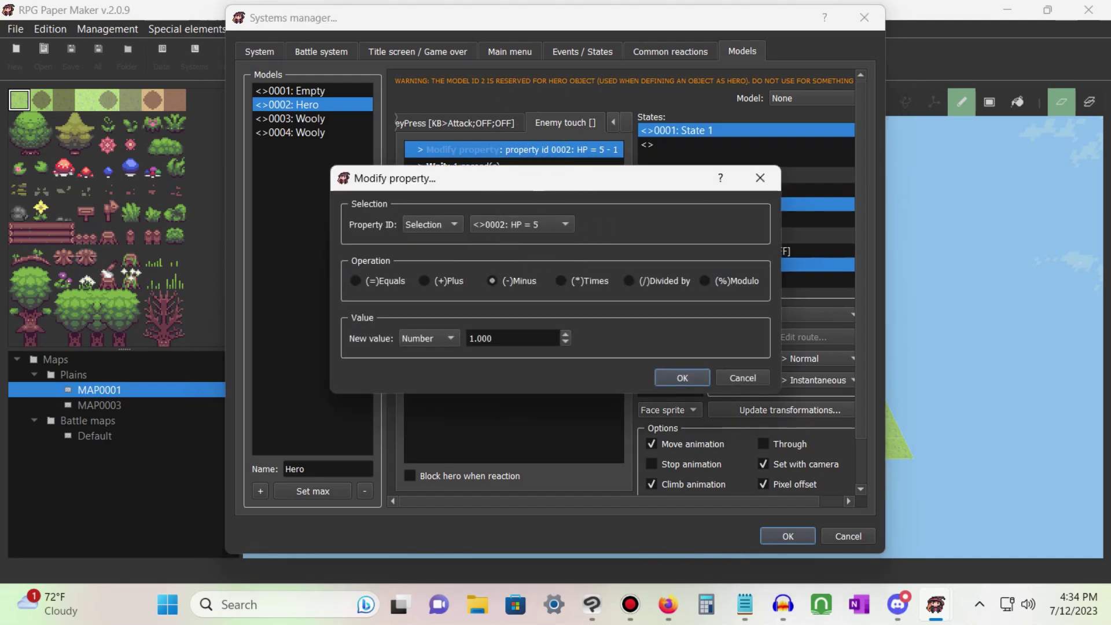
key(ctrl)
key(Return)
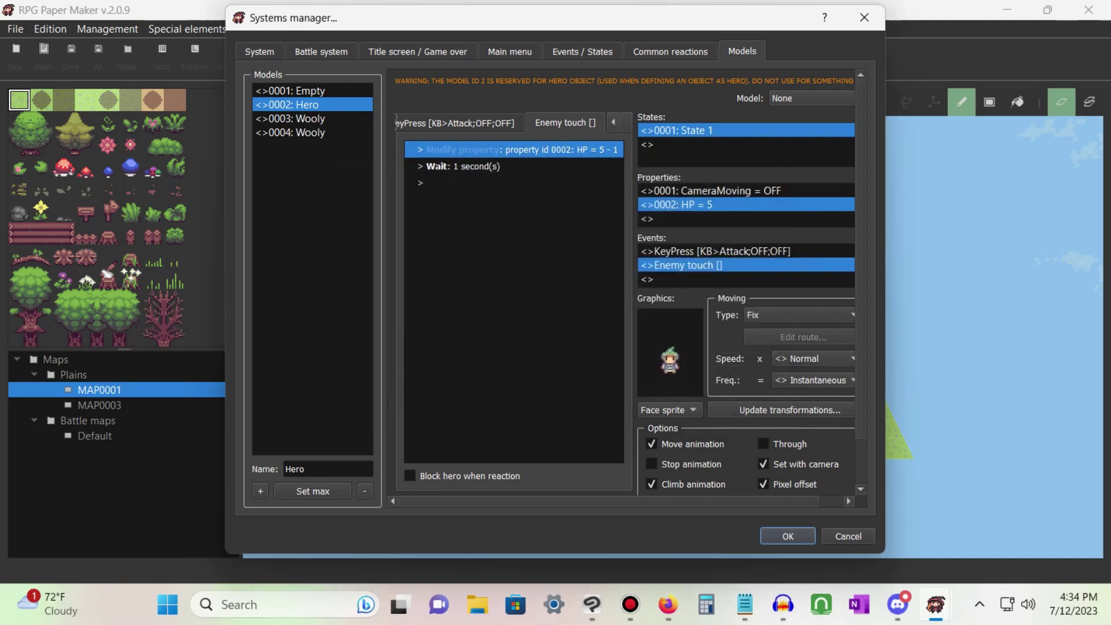
click(485, 166)
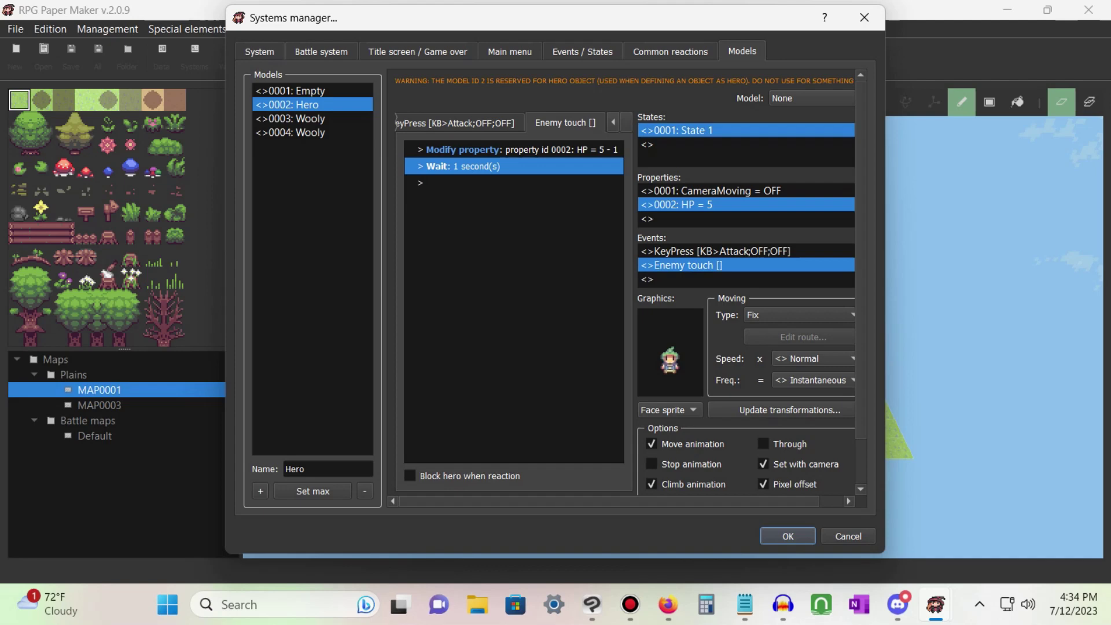
- In Wooly model 0004's State 1 Hero touch event, send Enemy touch to the Self detection, with the sender unable to receive it
click(309, 133)
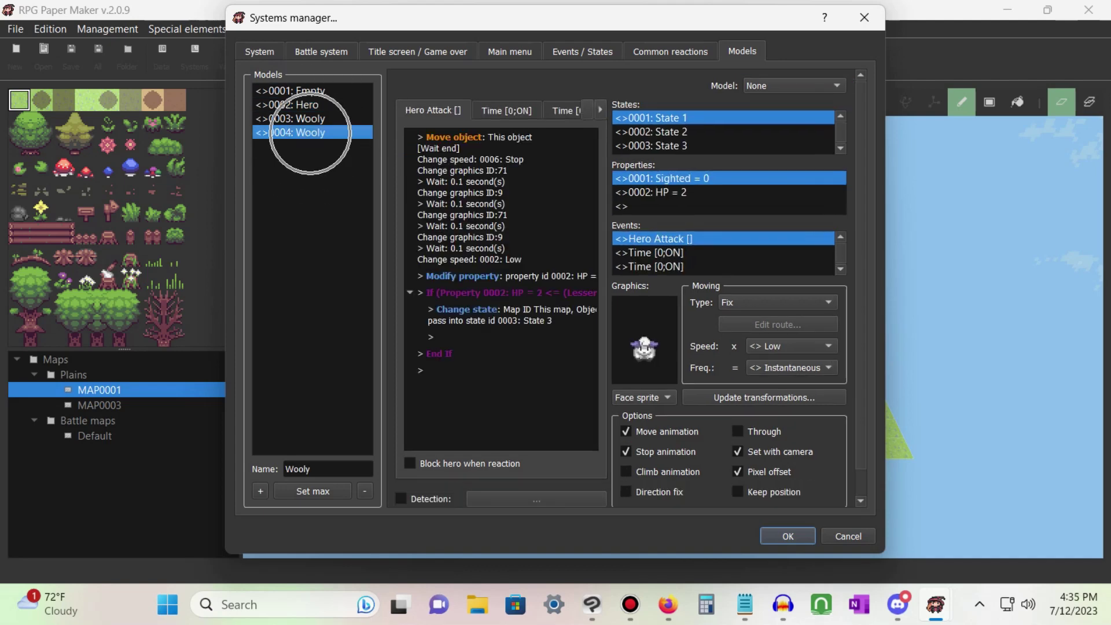
scroll(723, 253, down, 2)
click(664, 252)
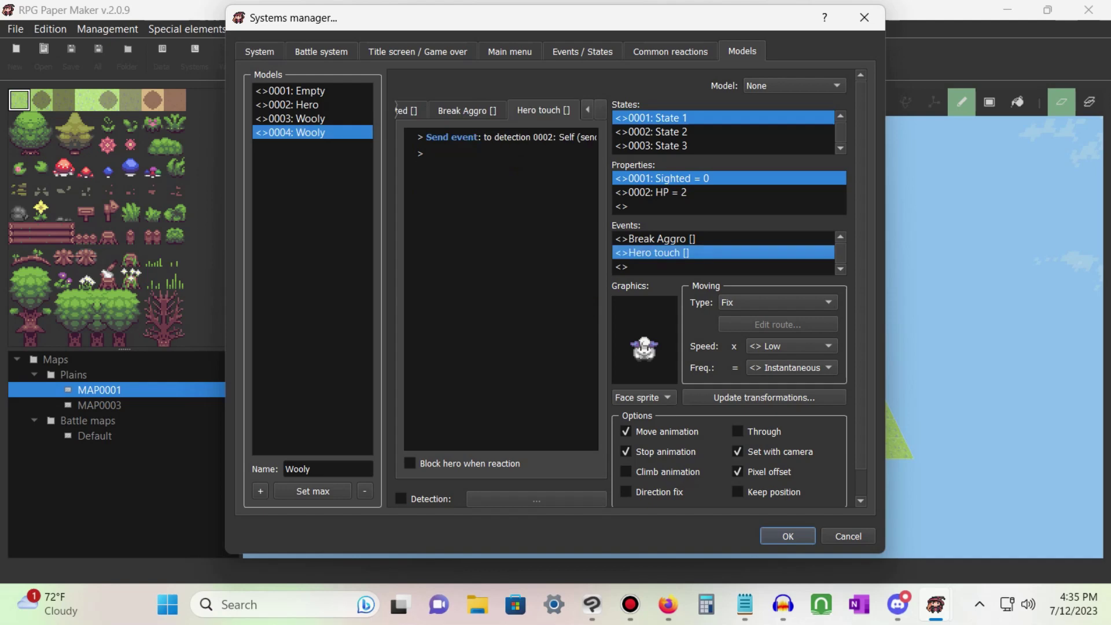
click(510, 138)
double_click(527, 137)
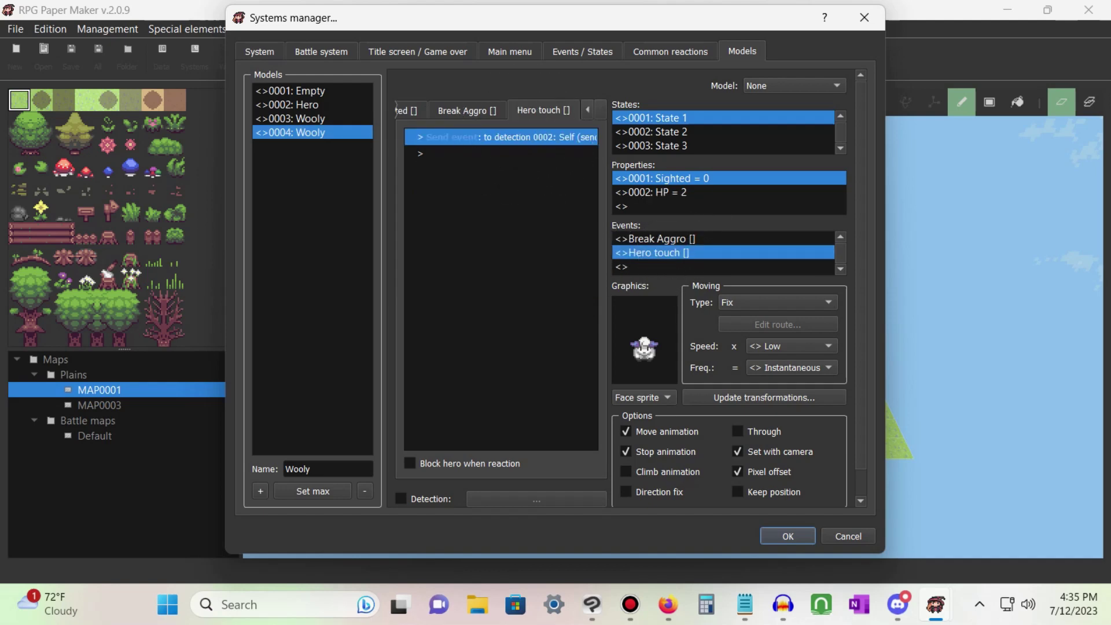
key(ctrl)
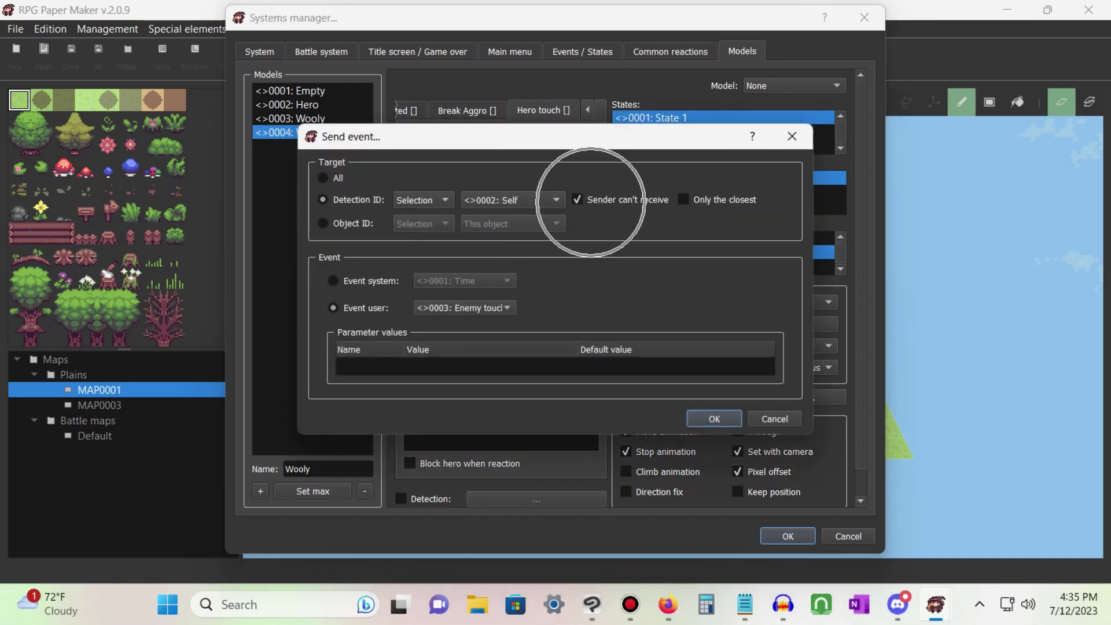
click(463, 308)
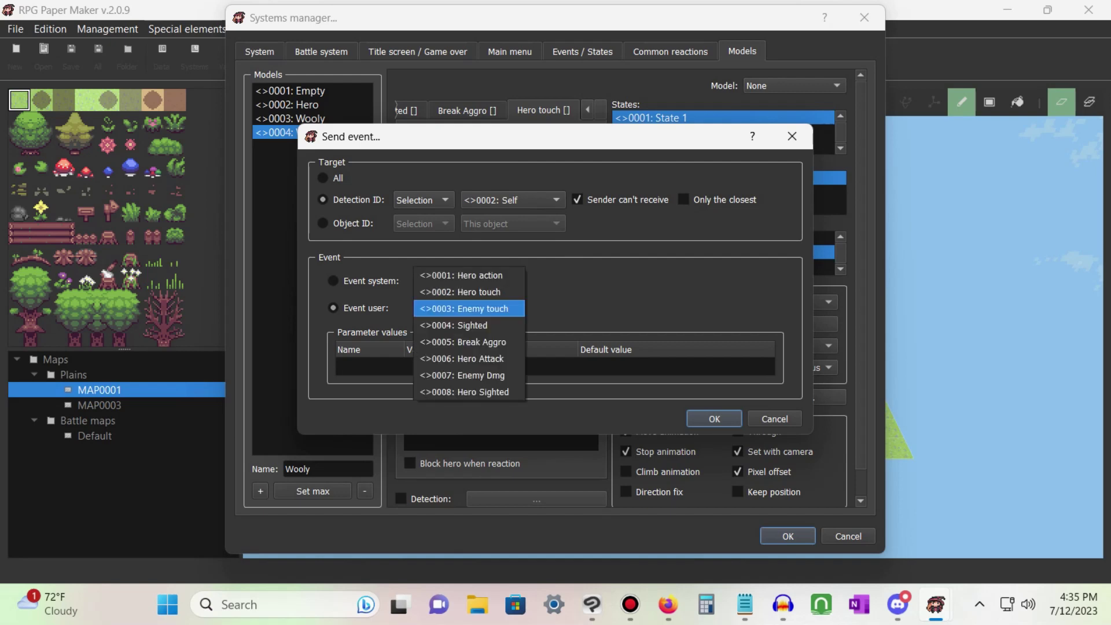
key(ctrl)
click(503, 308)
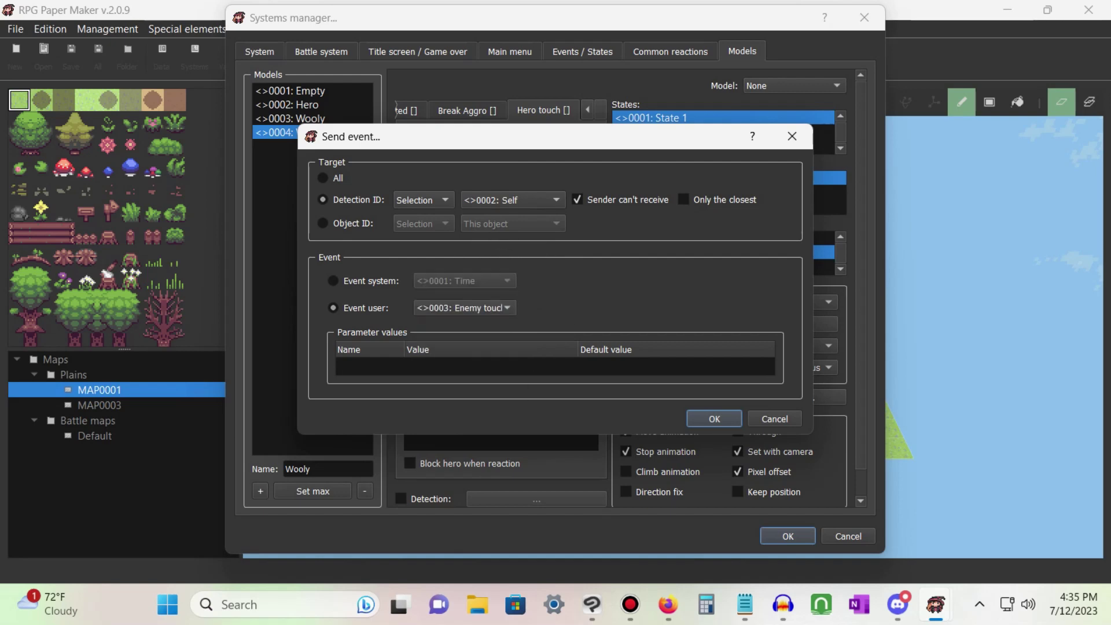
click(715, 419)
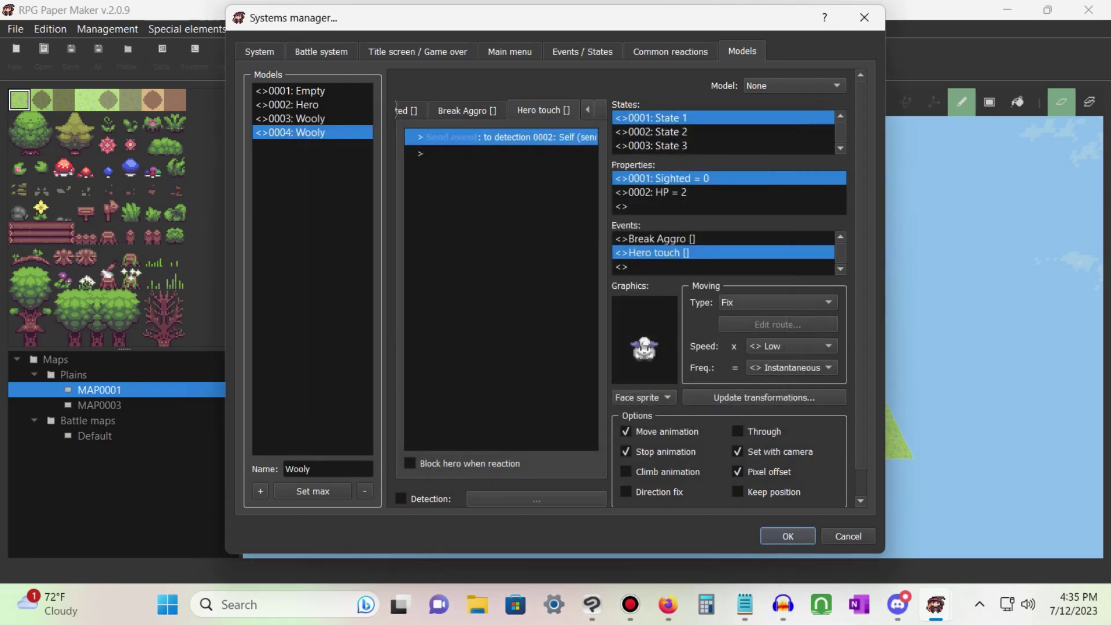
- Check the Send event command in the Wooly's State 2 Hero touch event and accept the Systems manager settings
key(ctrl)
click(666, 132)
click(498, 138)
key(ctrl)
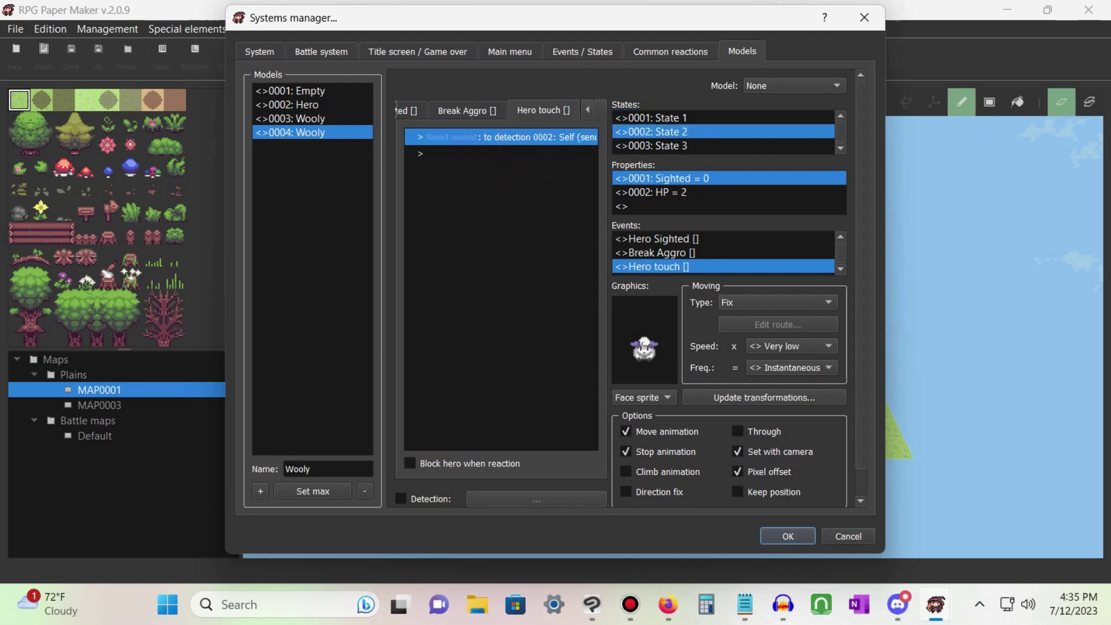
key(ctrl)
click(788, 536)
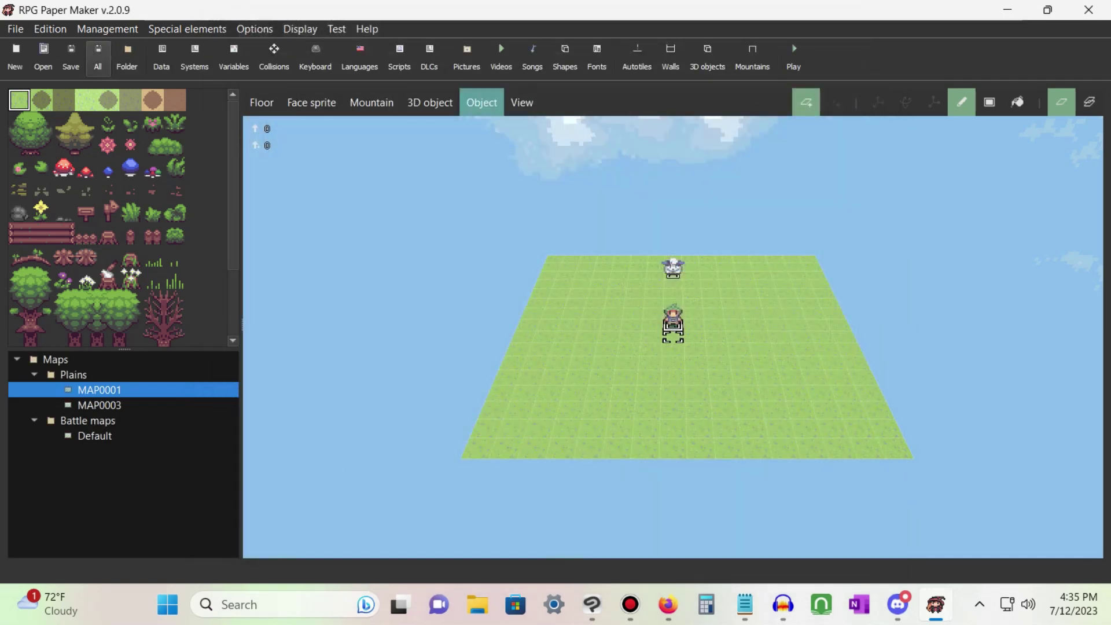
- Play-test the project in a new game, moving the hero into contact with the Wooly repeatedly to check the touch damage on the health bar
click(794, 55)
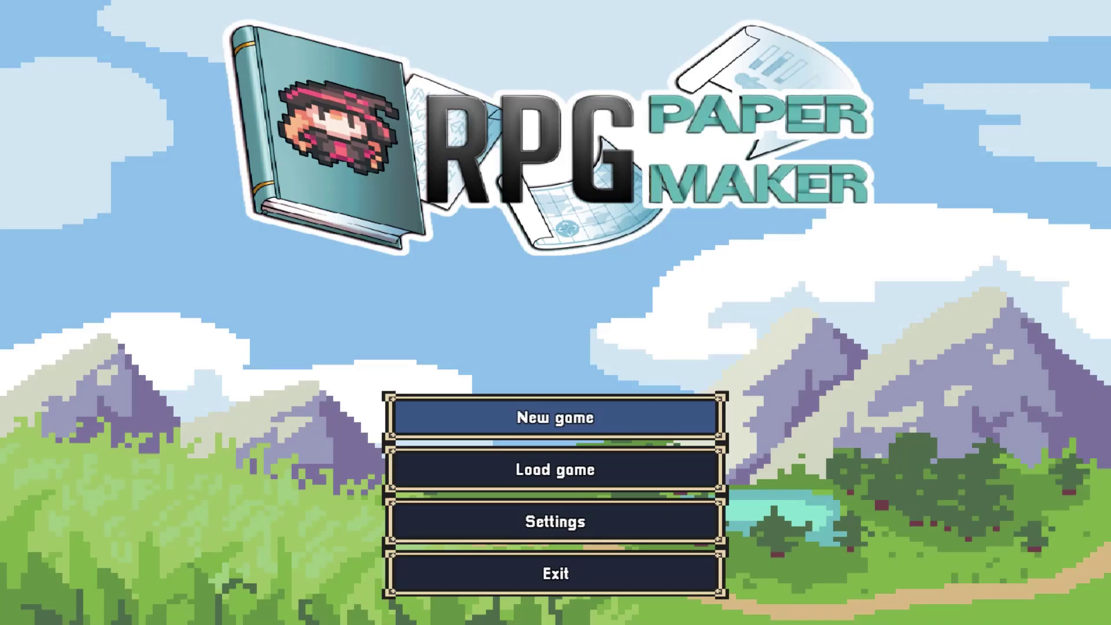
key(Return)
key(Right)
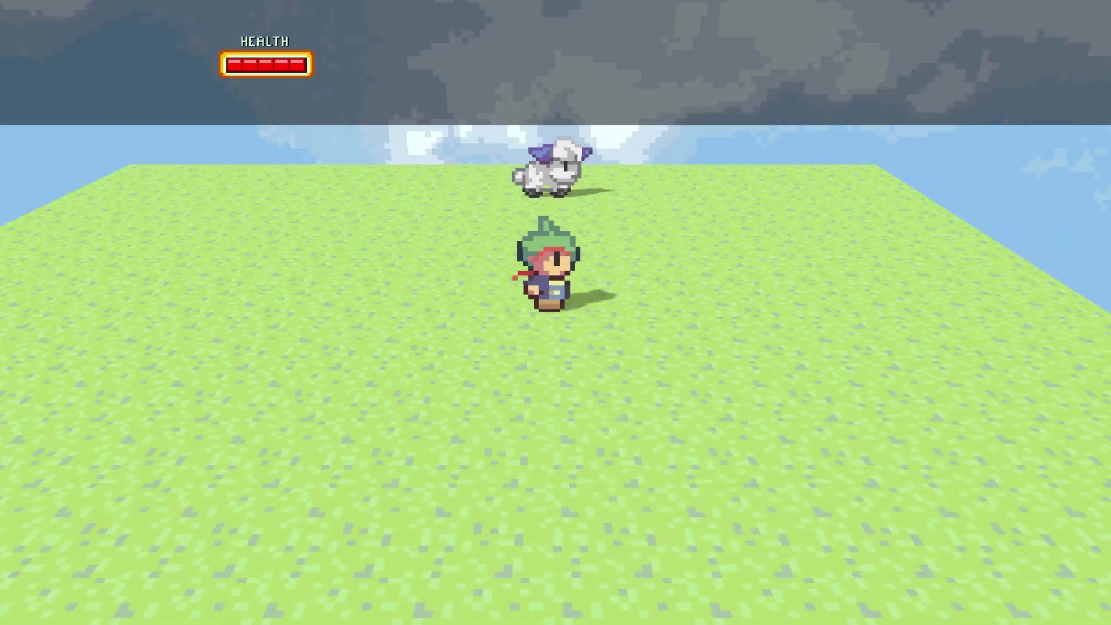
key(Up)
key(Left)
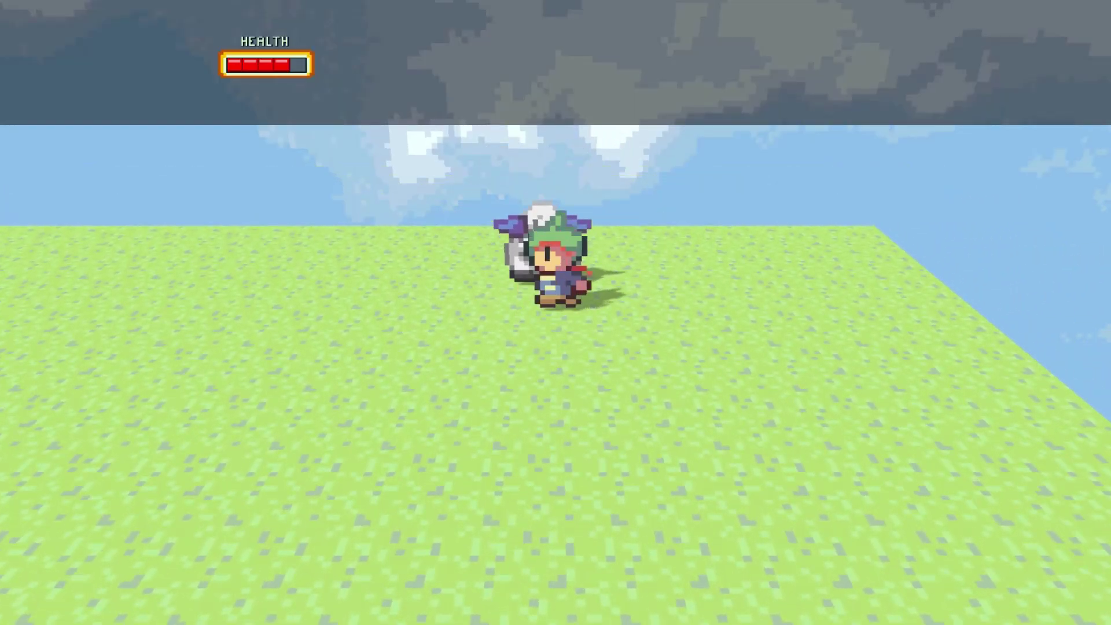
key(Down)
key(Left)
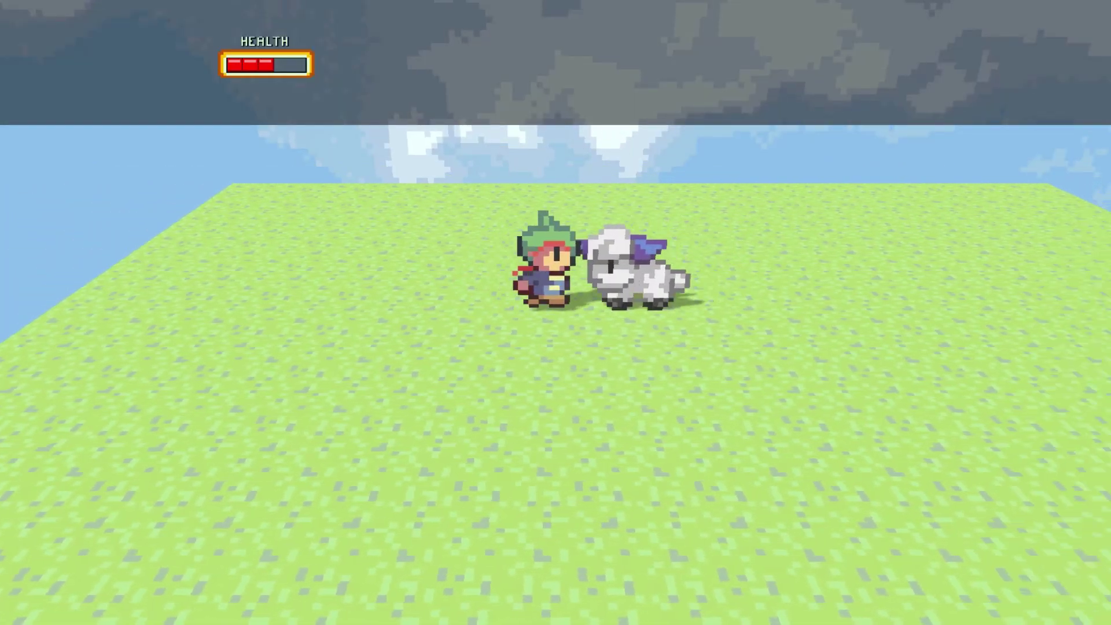
key(Down)
key(Right)
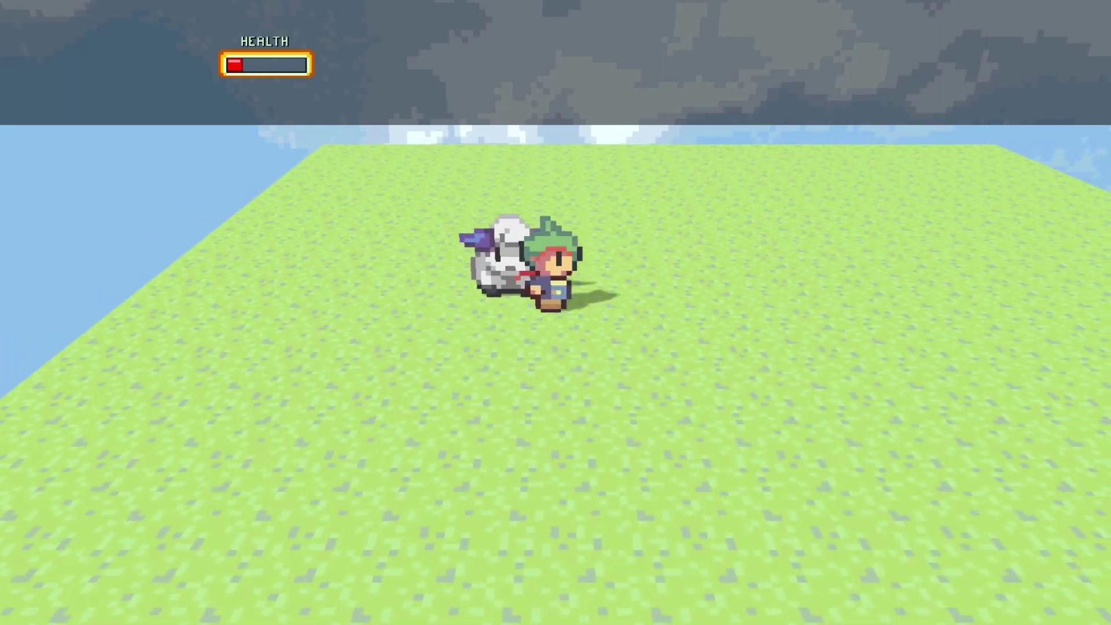
key(Up)
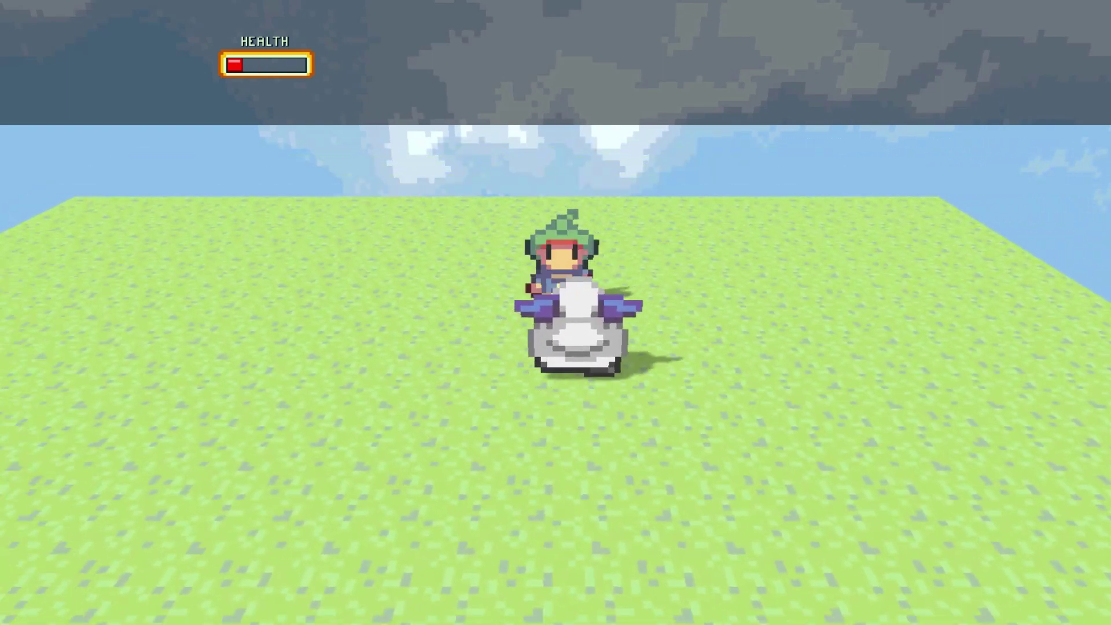